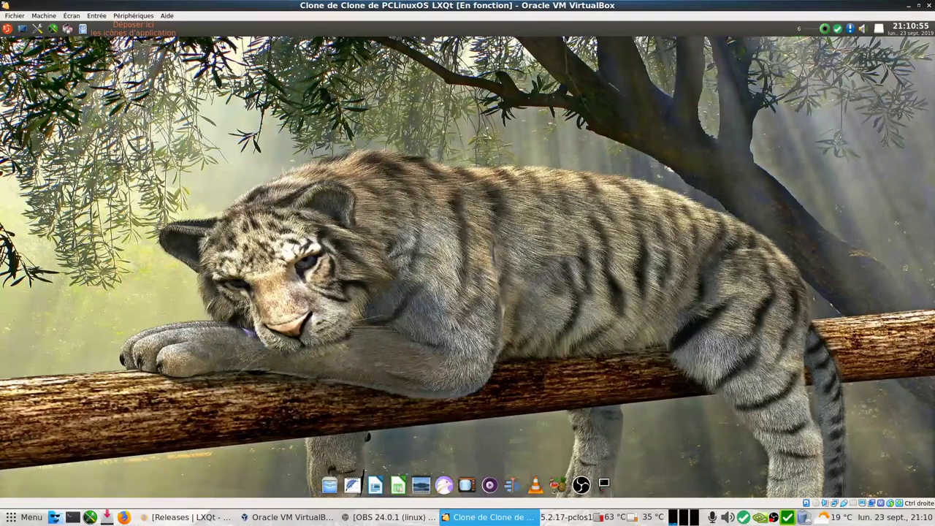
Open a terminal and run neofetch to display the system information.
click(7, 28)
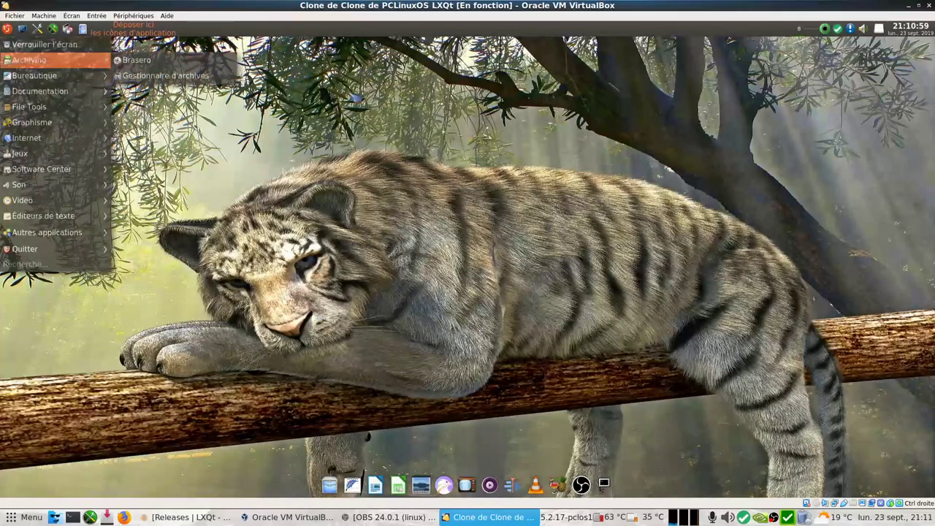
click(355, 97)
click(603, 482)
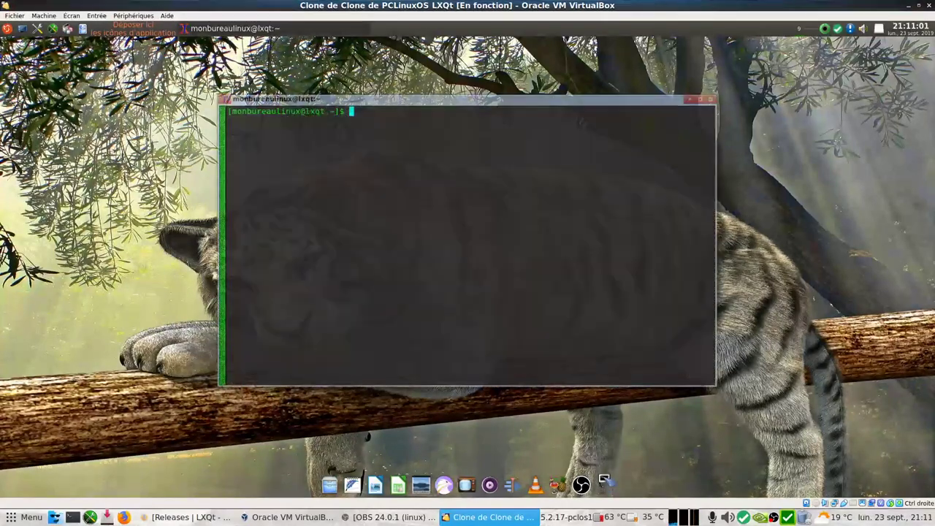
text(r)
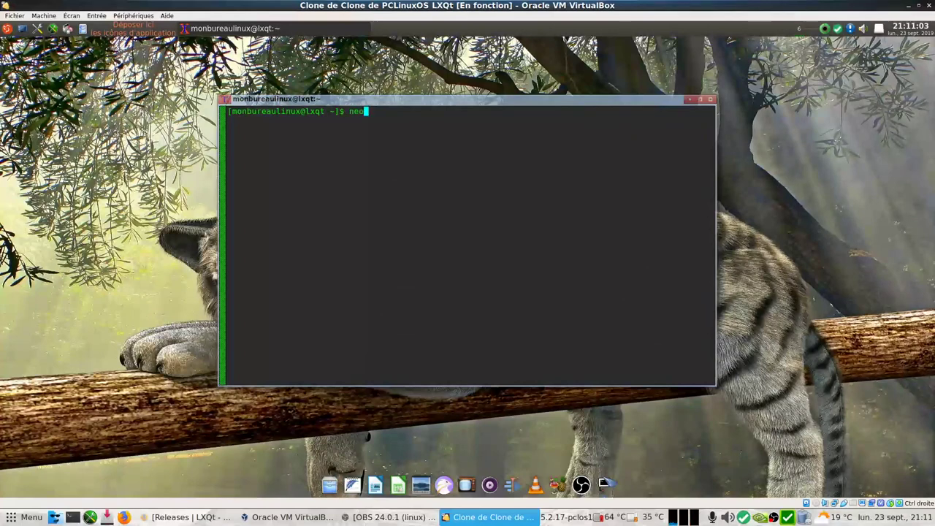
text(eofetch)
key(Return)
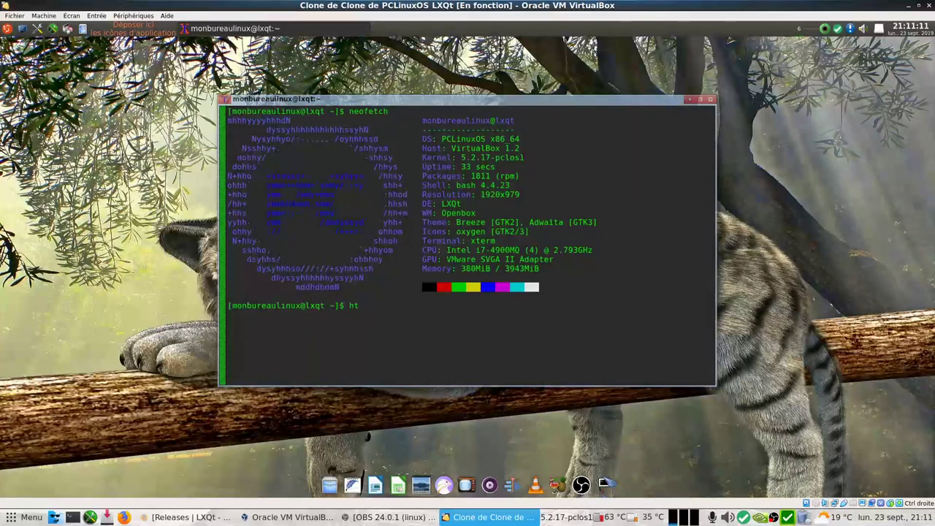
Run htop to inspect the running processes and memory use, quit it and close the terminal.
text(htop)
key(Return)
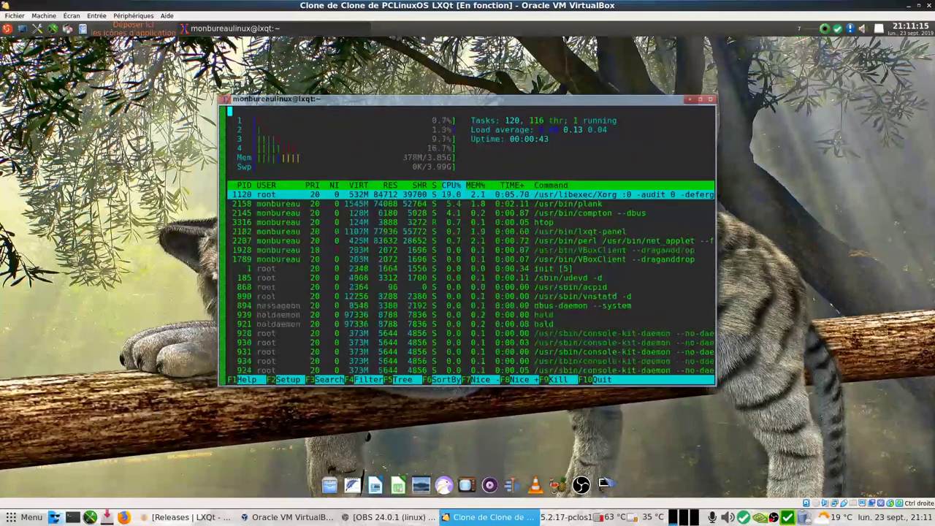
key(q)
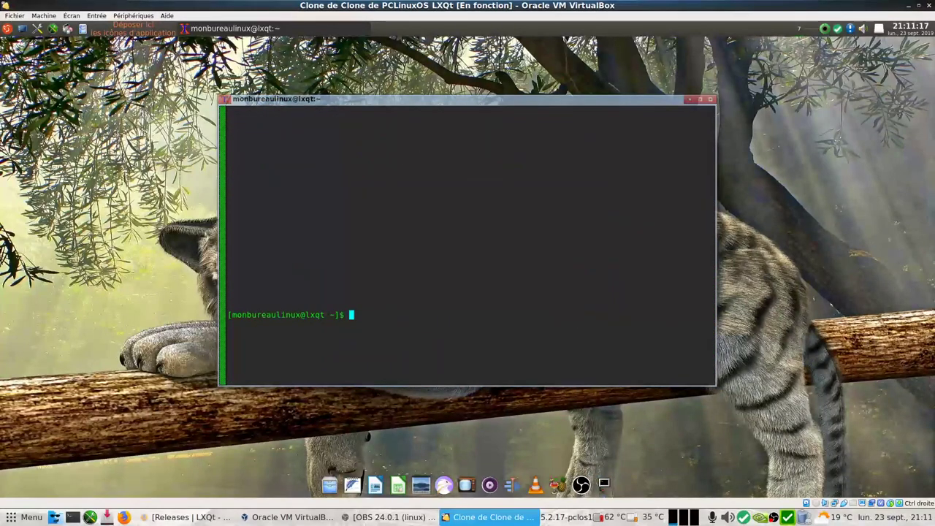
click(709, 98)
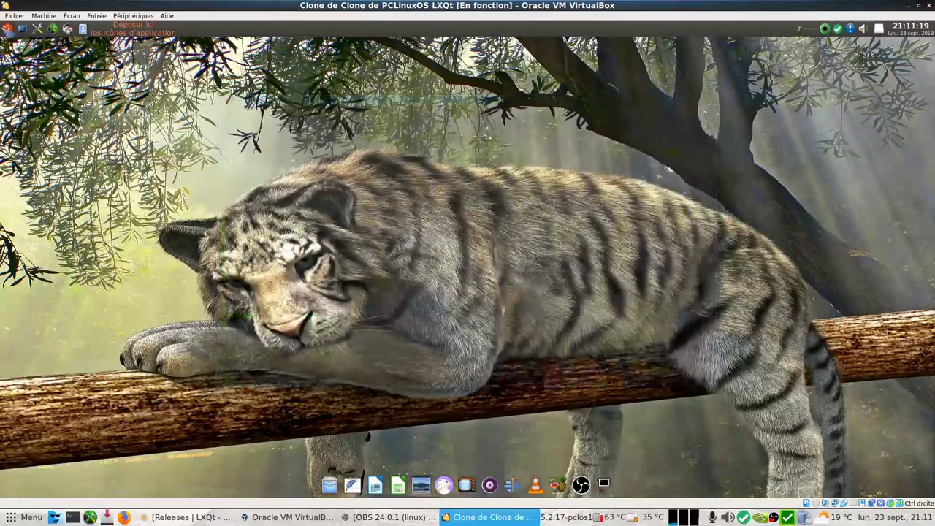
Look through the application categories of the main menu and dismiss it.
click(7, 28)
mouse_move(34, 90)
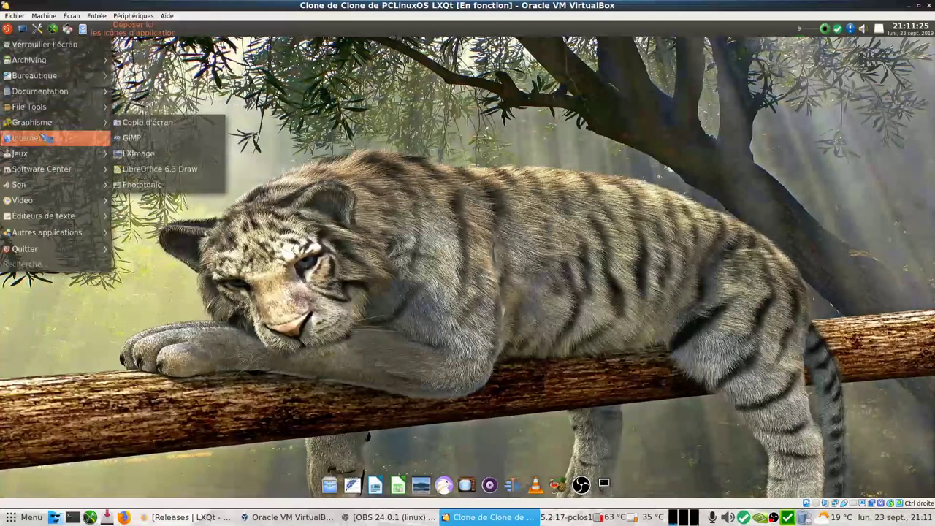
mouse_move(57, 199)
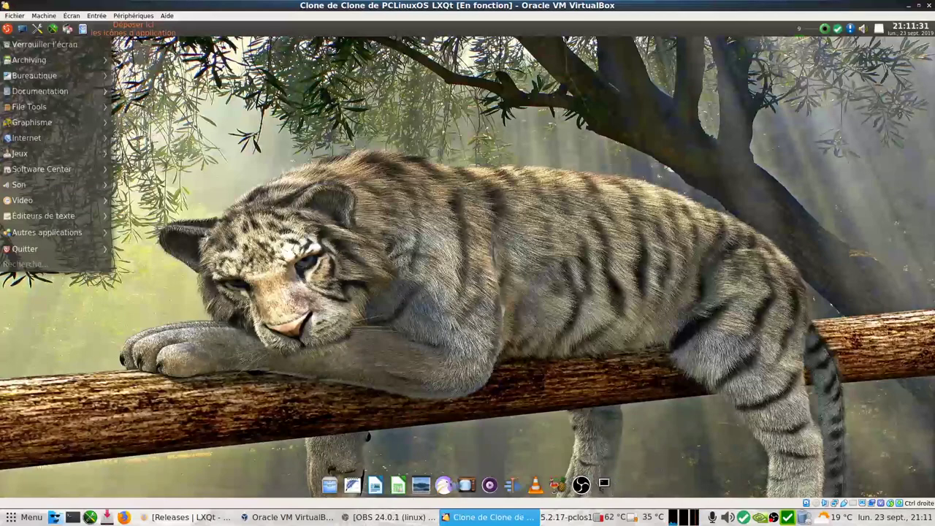
click(313, 317)
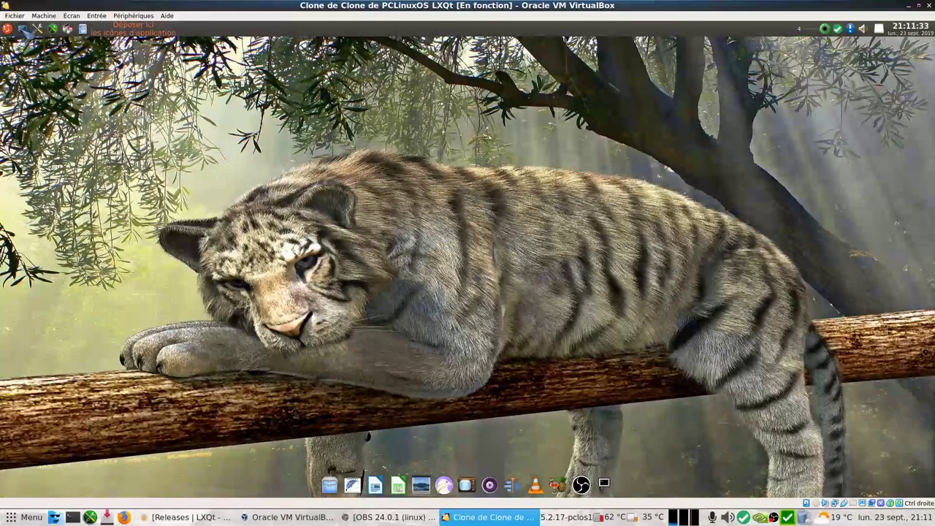
Open the configuration centre and review the Apparence settings for widget style, icon themes, LXQt themes and fonts.
click(38, 28)
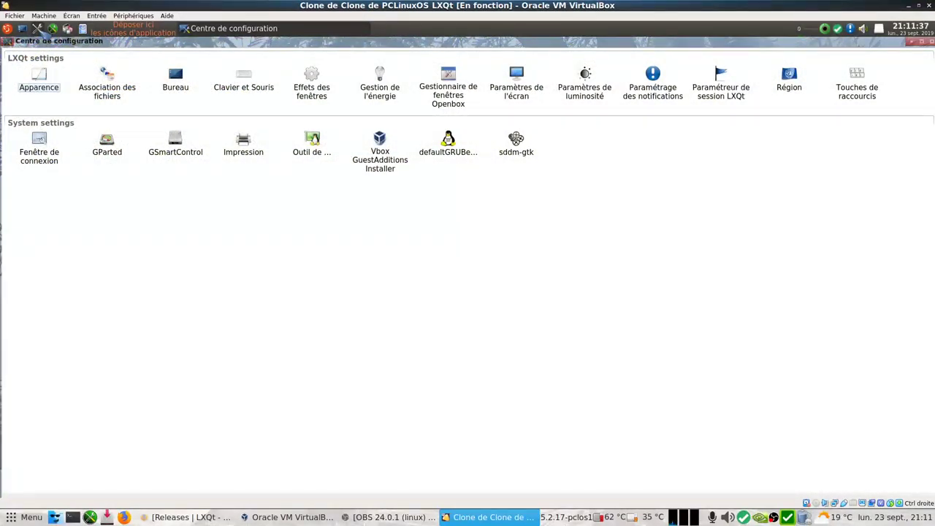
double_click(39, 81)
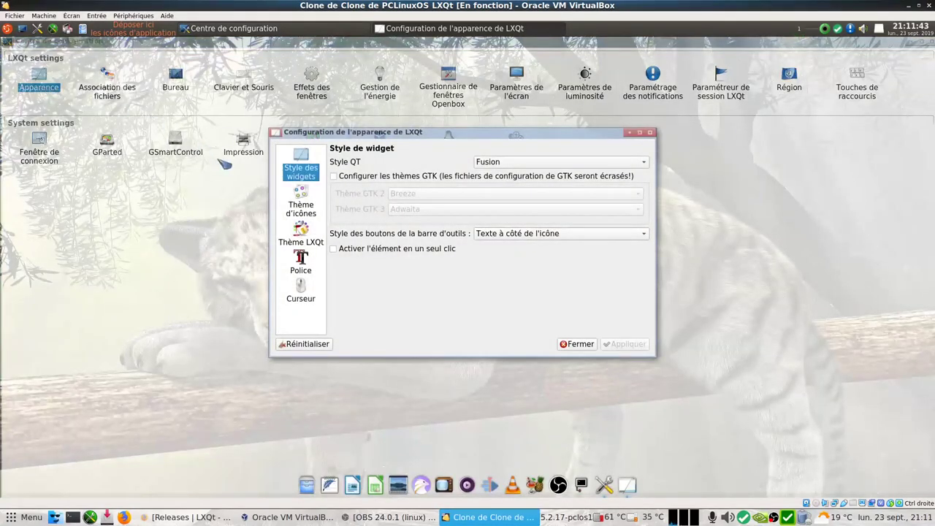
click(301, 205)
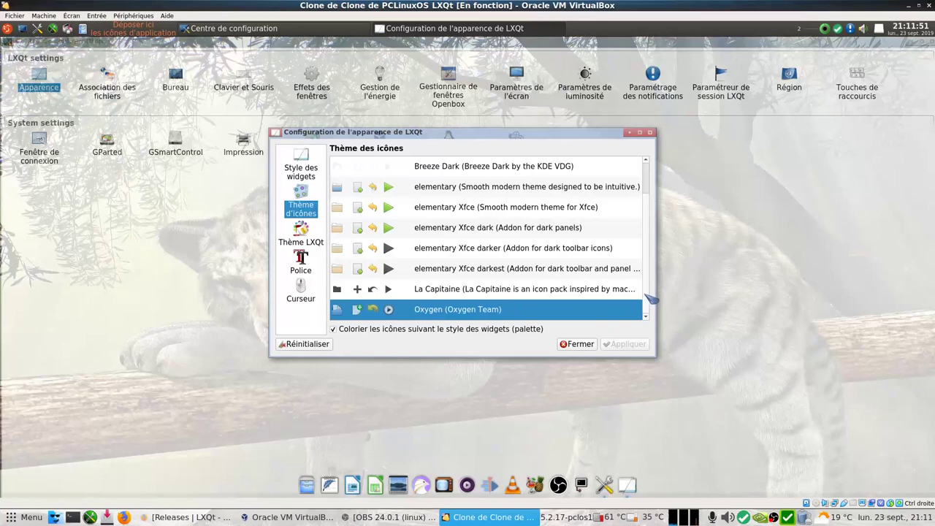
scroll(650, 289, up, 1)
scroll(652, 287, up, 1)
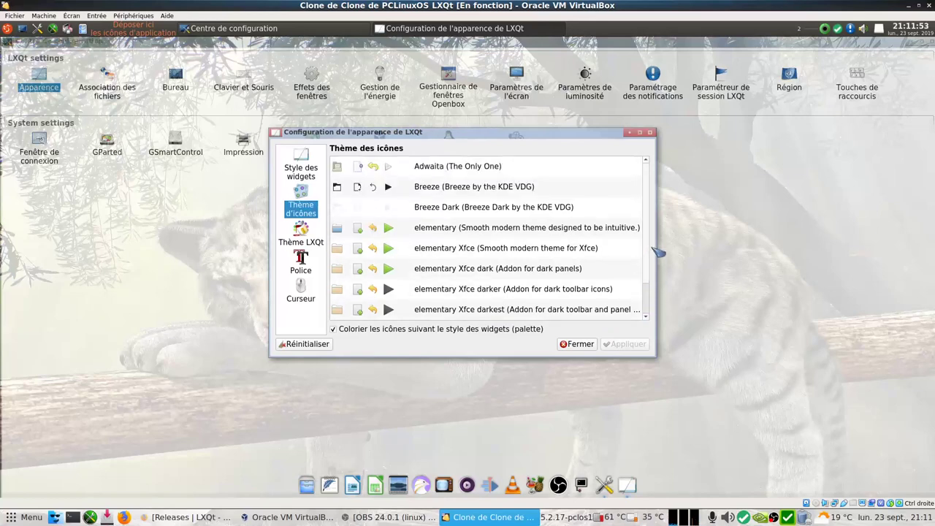
scroll(654, 256, down, 3)
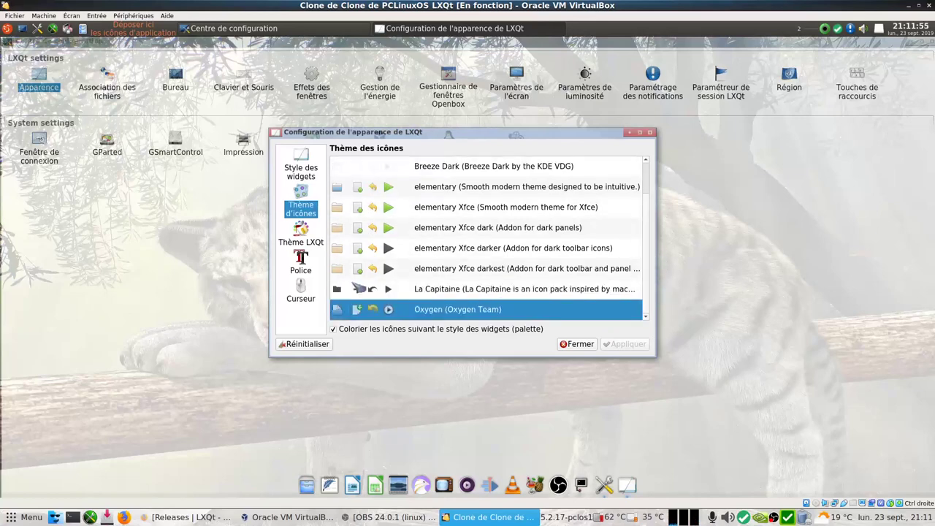
click(300, 238)
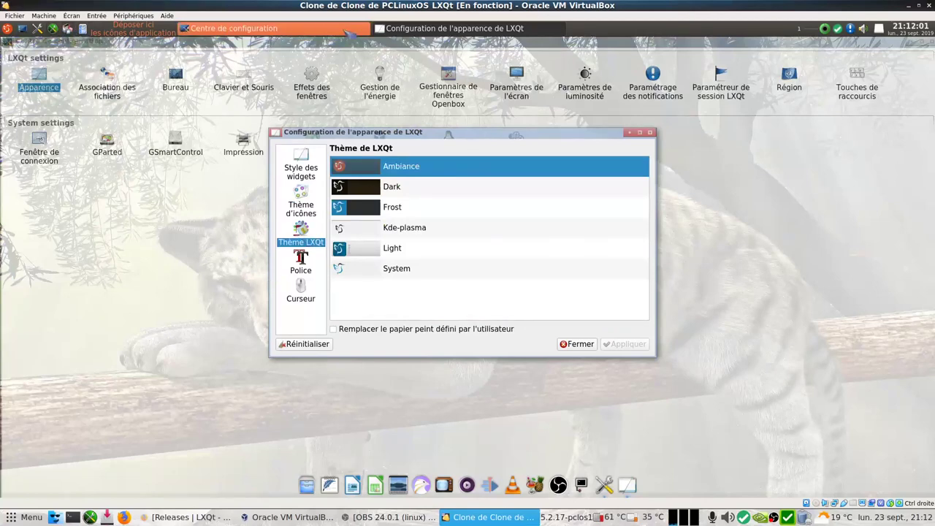
click(300, 260)
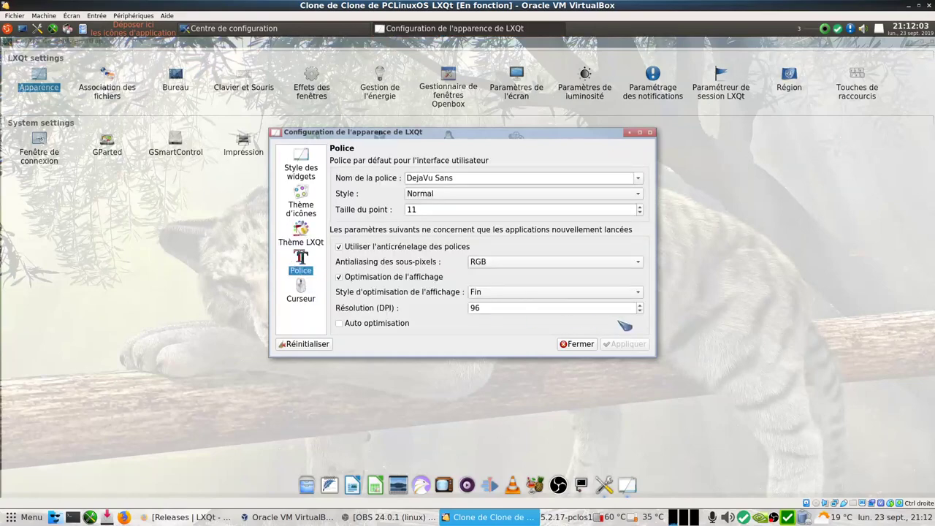
click(588, 344)
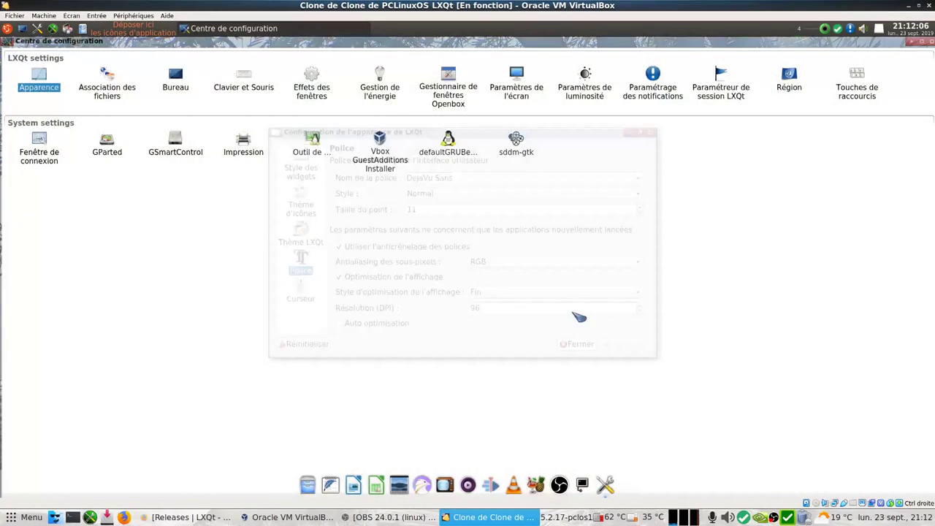
Check the Bureau wallpaper preferences and the Effets des fenêtres settings for shadow, opacity and fading, leaving both without applying changes.
click(187, 89)
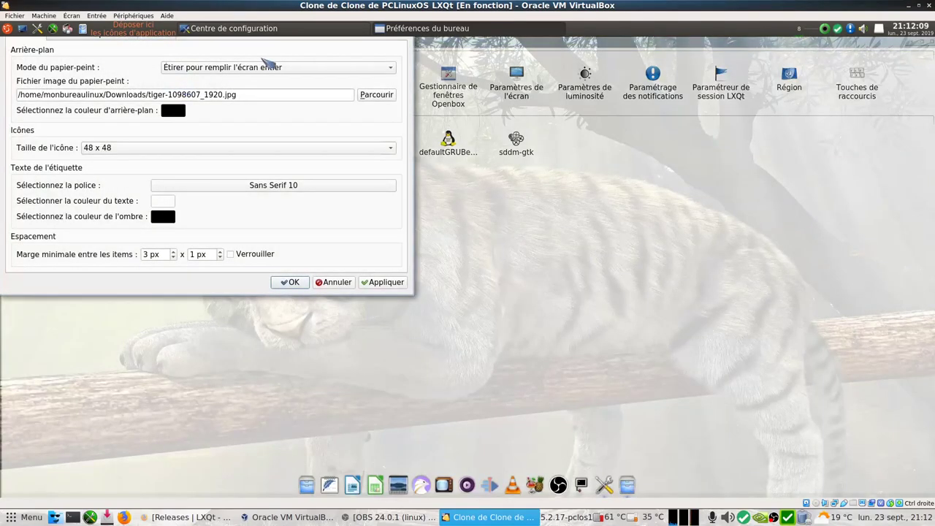
click(336, 284)
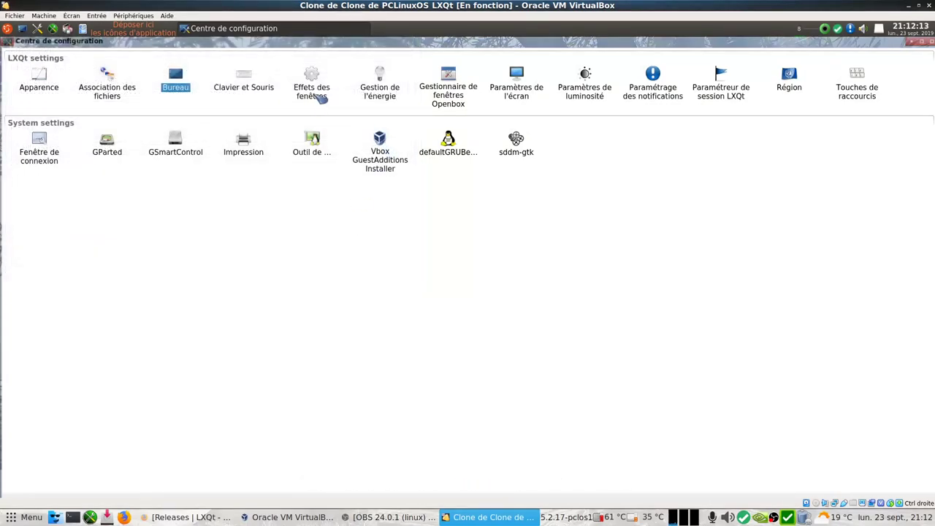
click(313, 93)
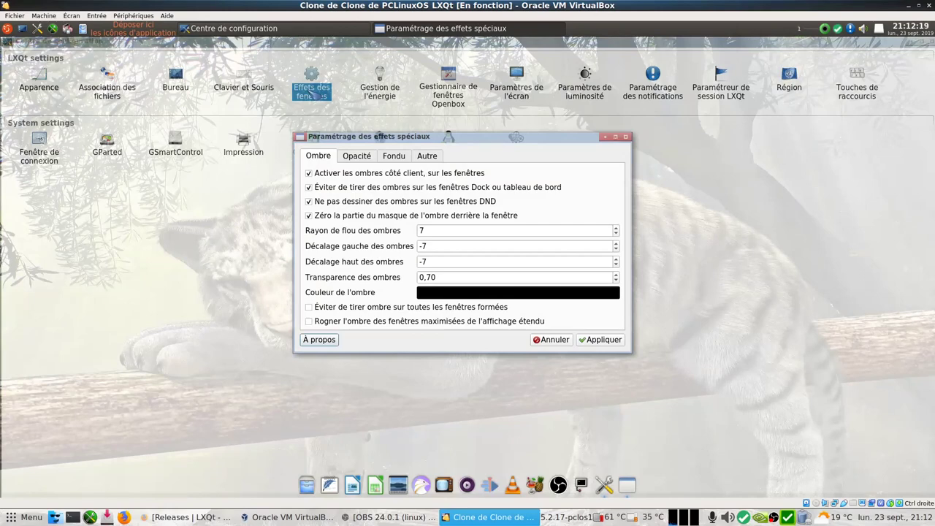
click(358, 156)
click(393, 157)
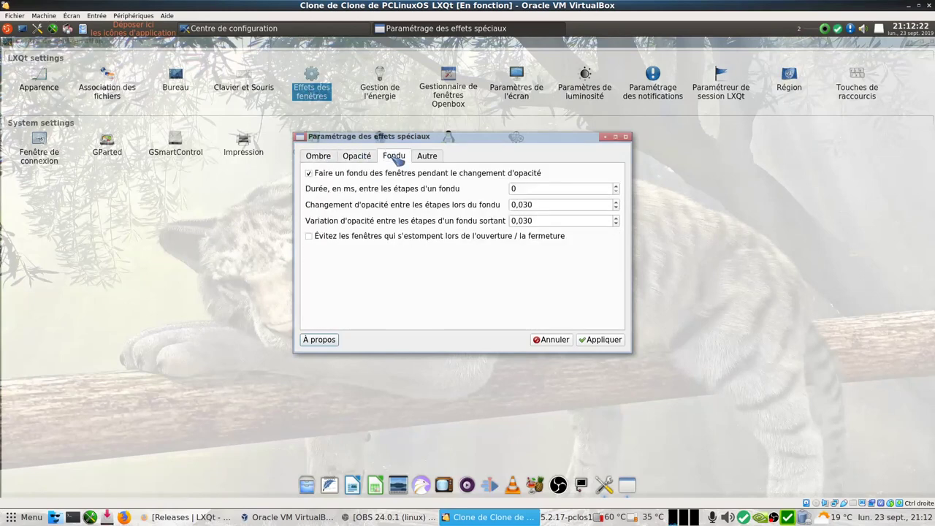
click(435, 160)
click(552, 340)
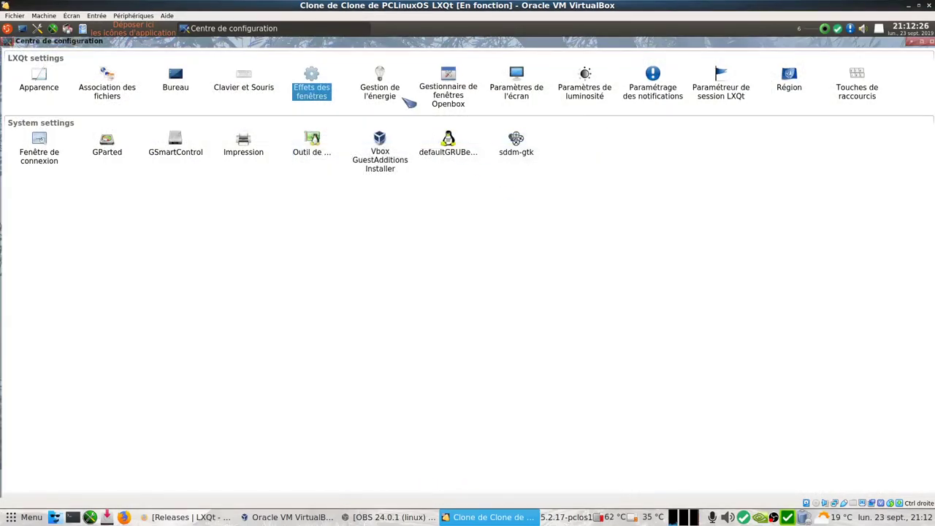
Open the Openbox window manager preferences, try the Imagine-Radiance and Imagine-Human themes, and reselect Imagine-Seven.
click(461, 100)
double_click(462, 101)
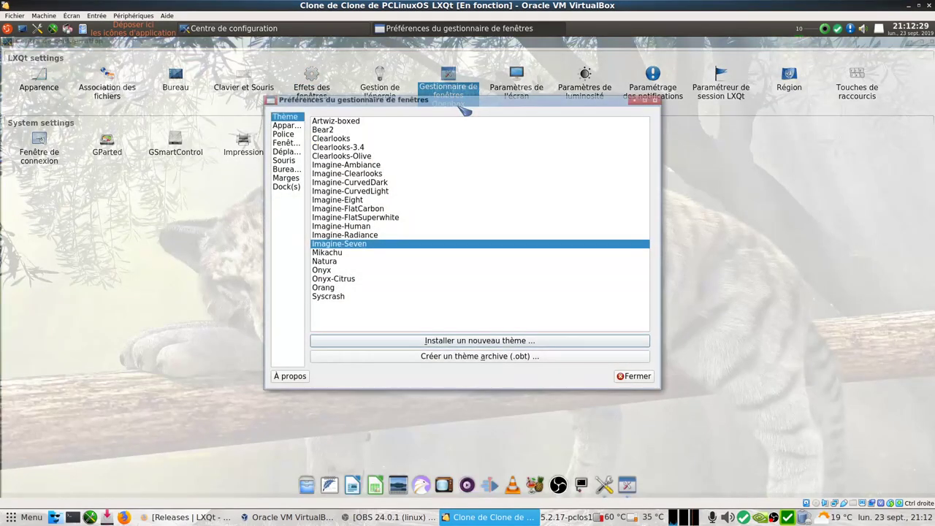
click(349, 235)
click(349, 226)
click(356, 245)
Review the window manager's appearance, font, window and move/resize settings, and close the preferences.
click(292, 127)
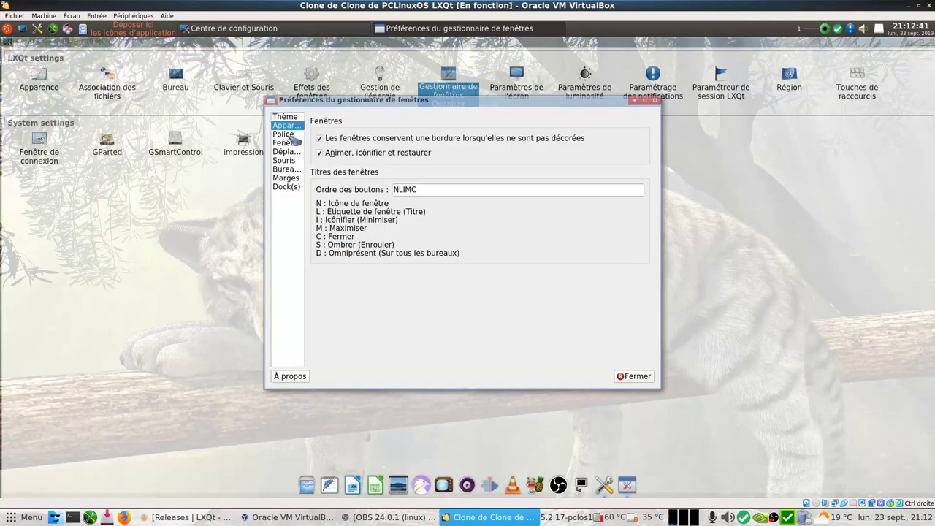
click(286, 134)
click(288, 143)
click(288, 151)
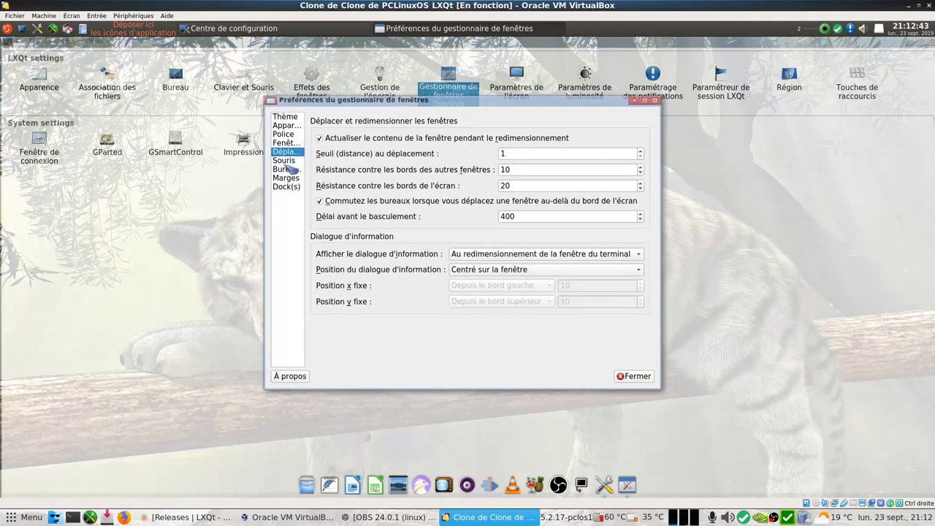
click(634, 376)
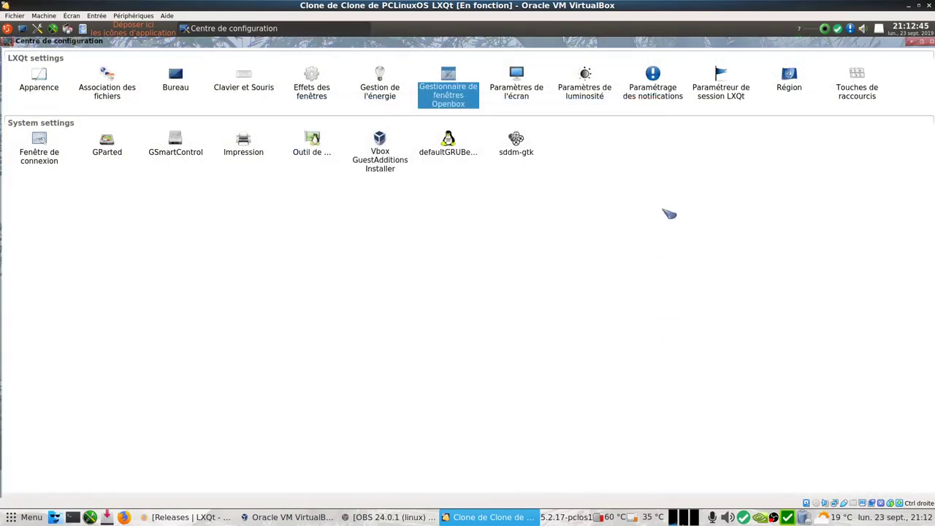
Review the LXQt session settings, including default applications, autostart and environment variables, and check the regional settings.
click(721, 91)
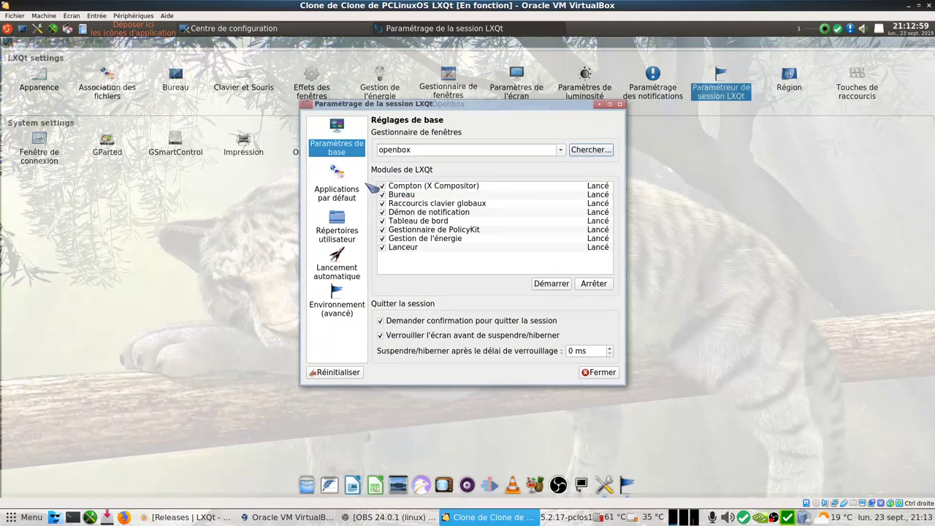
click(344, 177)
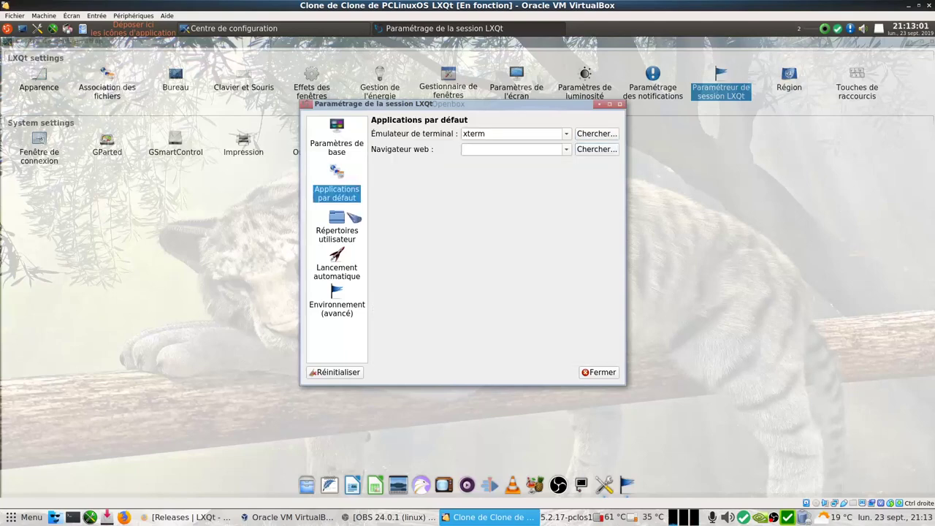
click(344, 225)
click(345, 266)
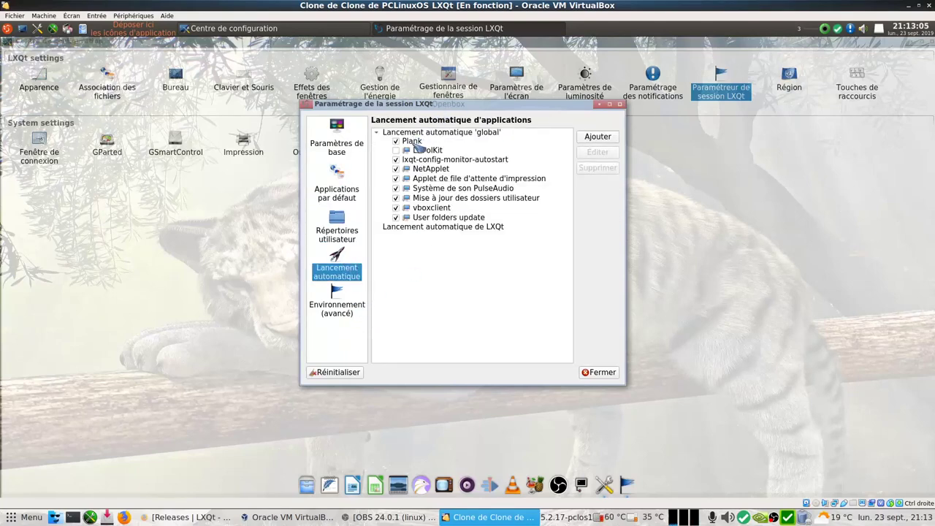
click(341, 311)
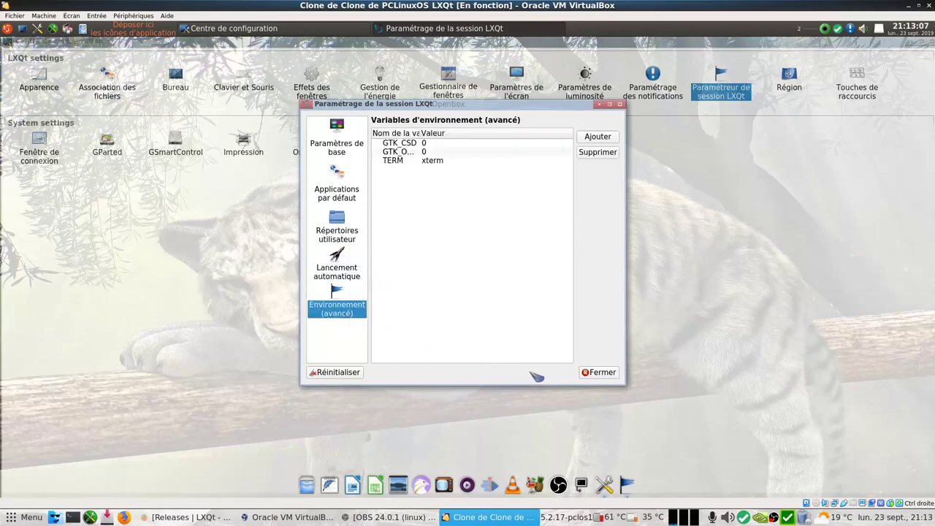
click(601, 372)
double_click(790, 82)
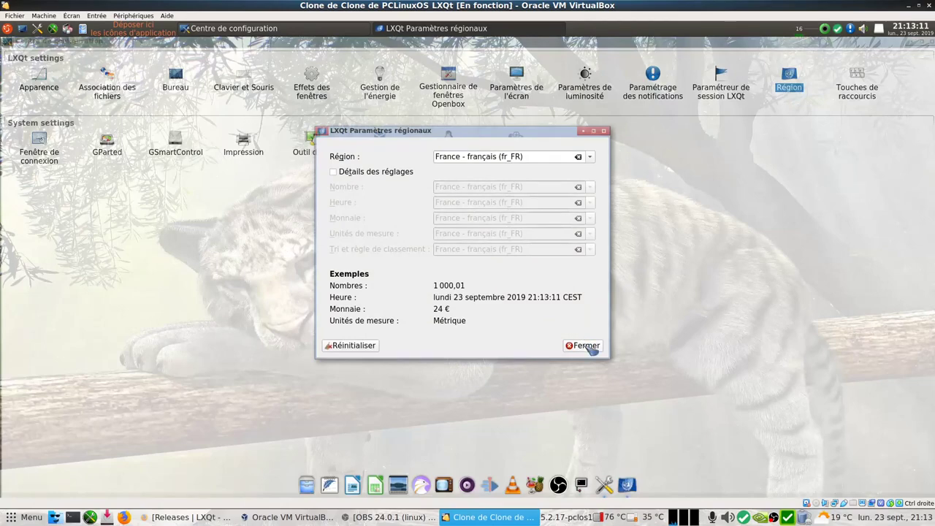
click(590, 348)
Browse the list of LXQt keyboard shortcuts and launch the System Information tool assigned to one of them.
double_click(856, 95)
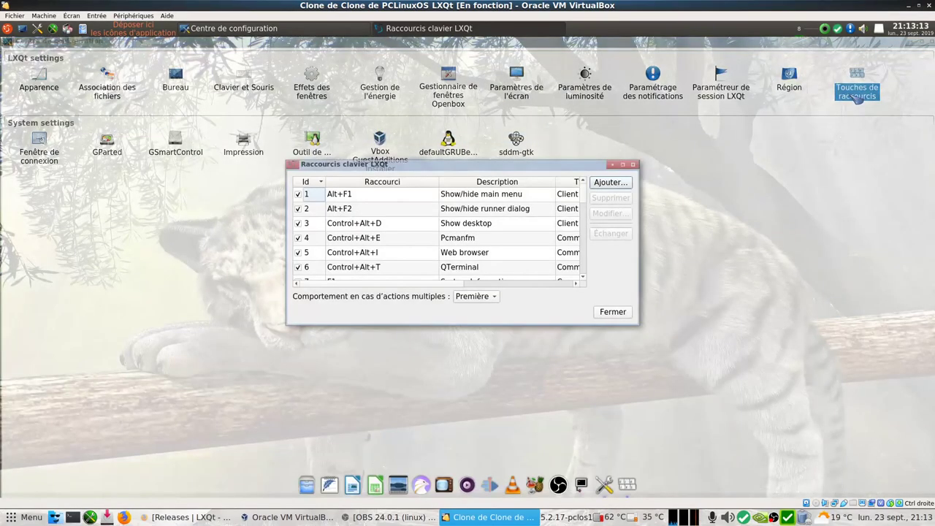
drag(584, 194, 592, 210)
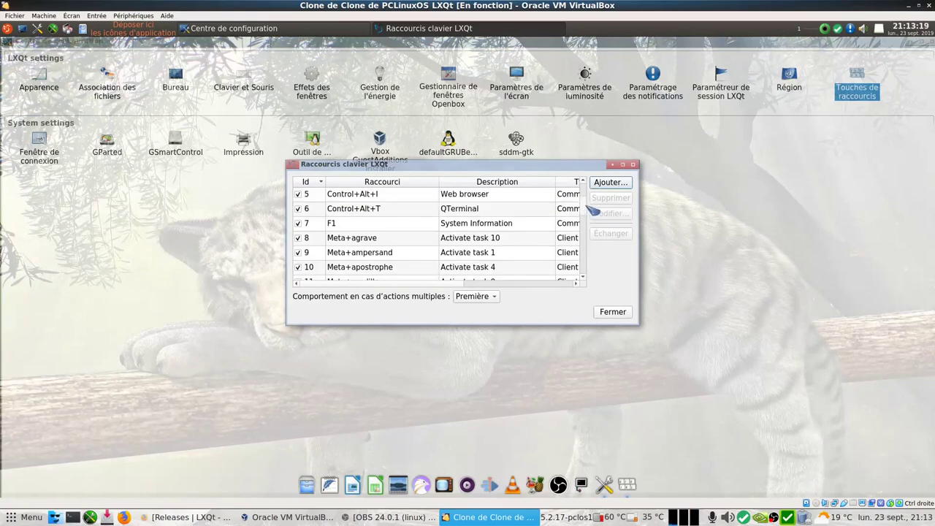
key(F1)
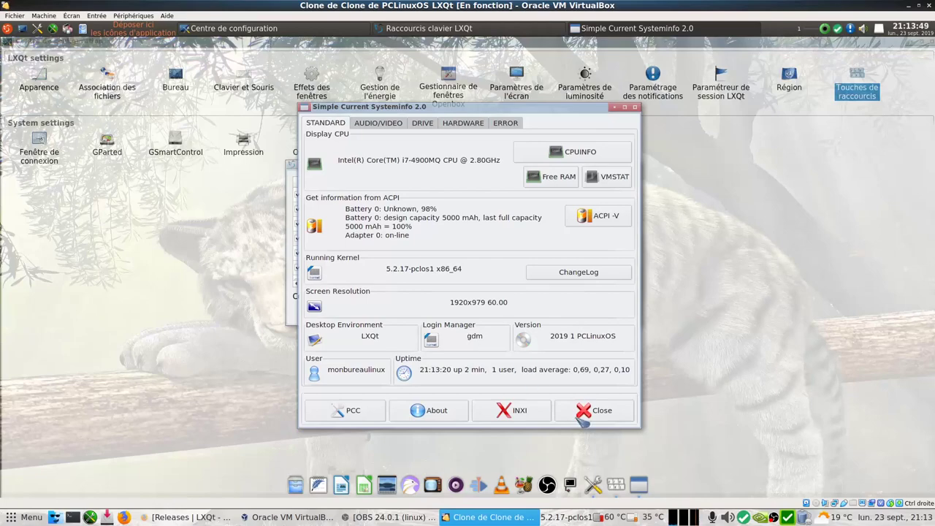
Close the system information window, look through the rest of the LXQt keyboard shortcuts list and close it.
click(604, 413)
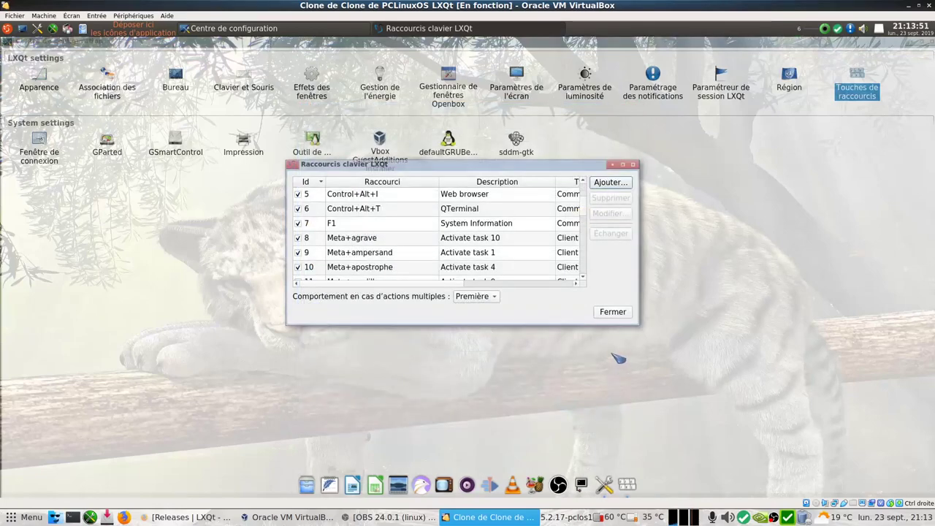
drag(583, 211, 591, 283)
click(617, 313)
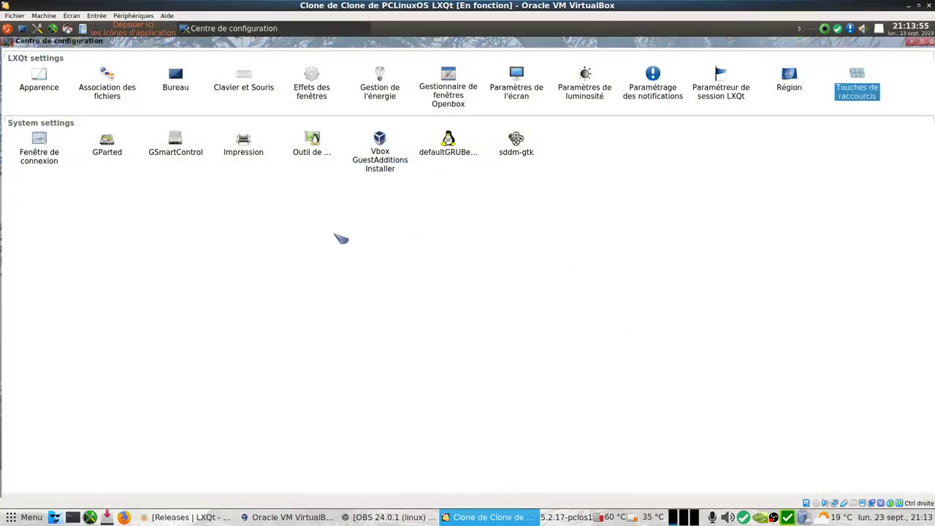
Open the login window preferences, authenticating with the administrative password, and display the available default sessions.
click(45, 159)
double_click(46, 159)
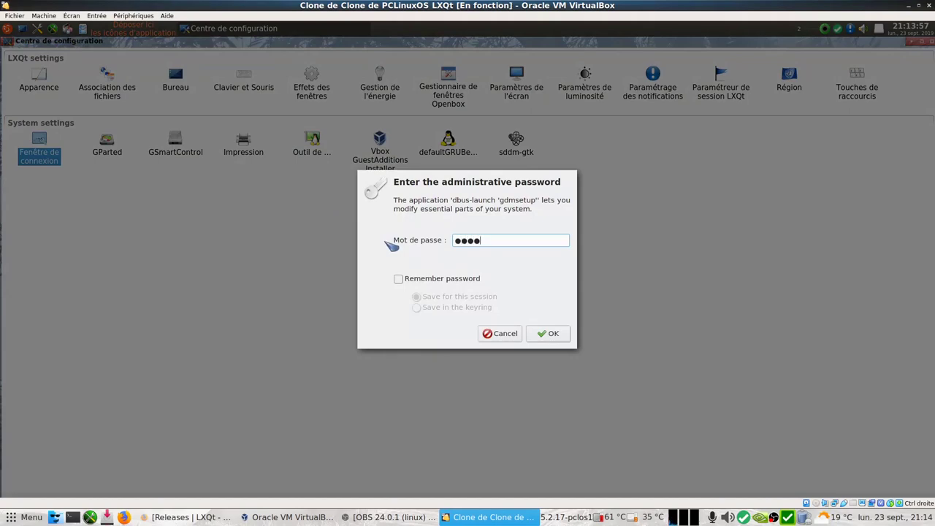
key(Return)
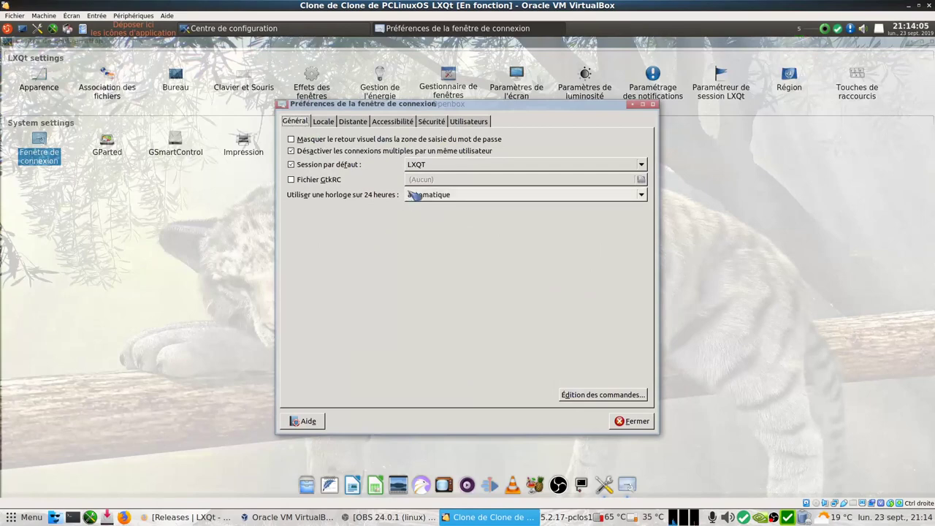
click(465, 165)
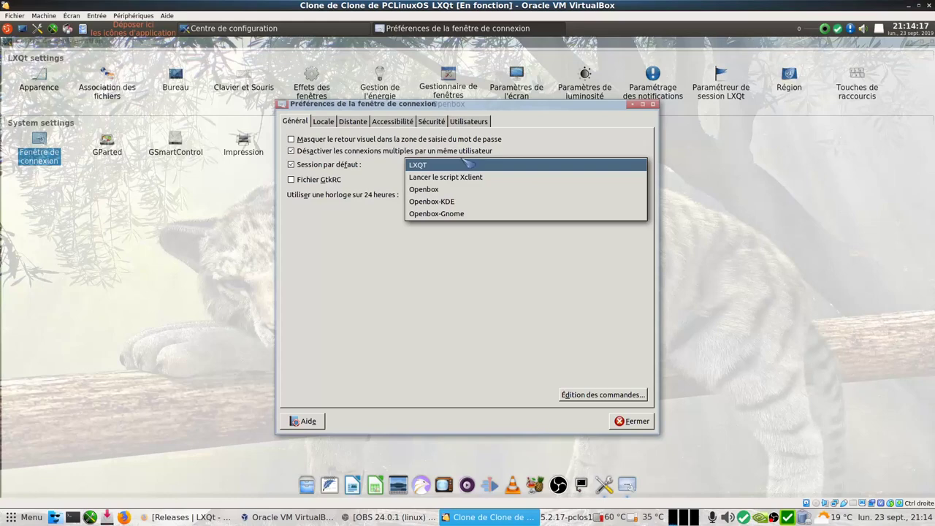
Review the local, remote, accessibility, security and user settings of the login window, and close its preferences.
click(330, 124)
click(353, 122)
click(392, 121)
click(430, 121)
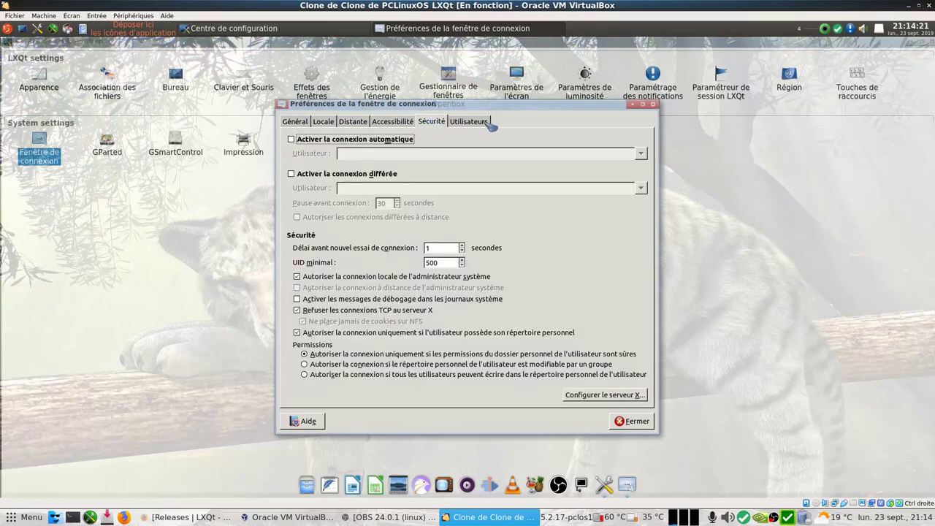
click(471, 122)
click(632, 421)
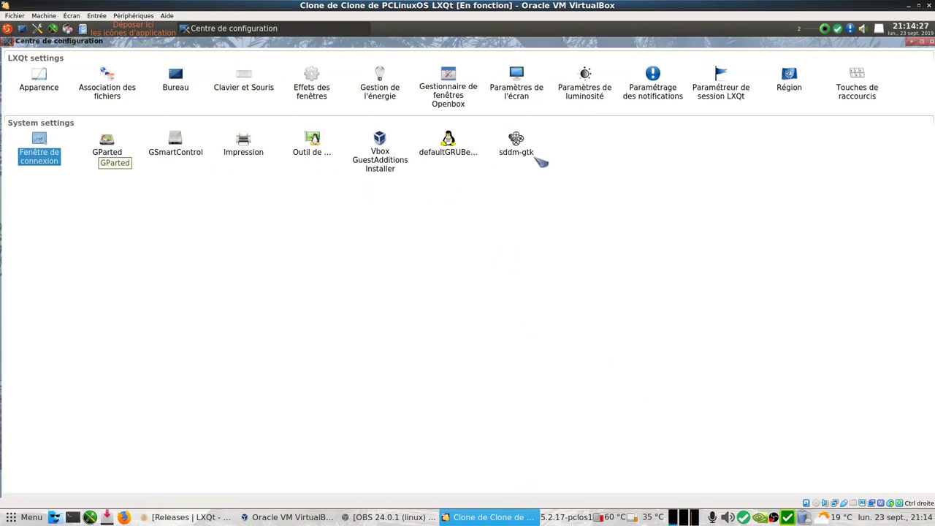
View the SDDM login manager settings in sddm-gtk, and close both that tool and the configuration centre.
double_click(527, 152)
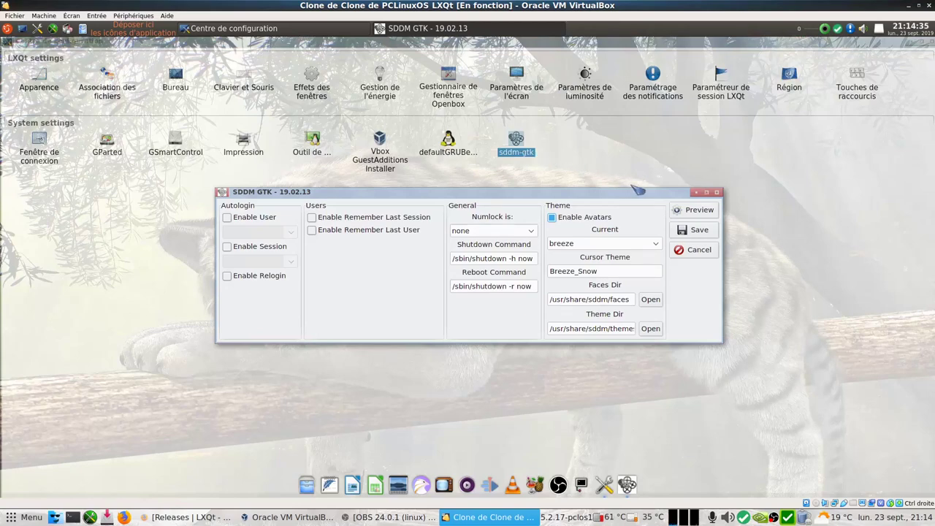
click(717, 192)
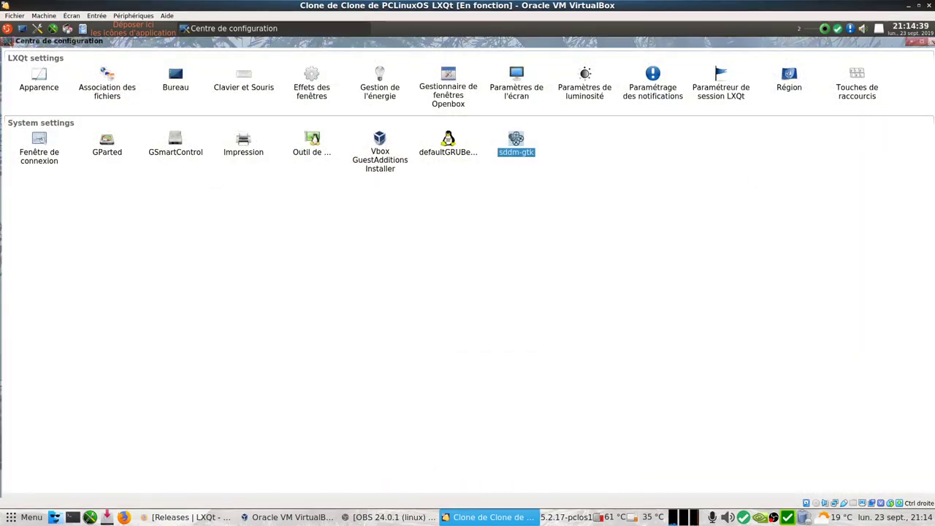
click(929, 41)
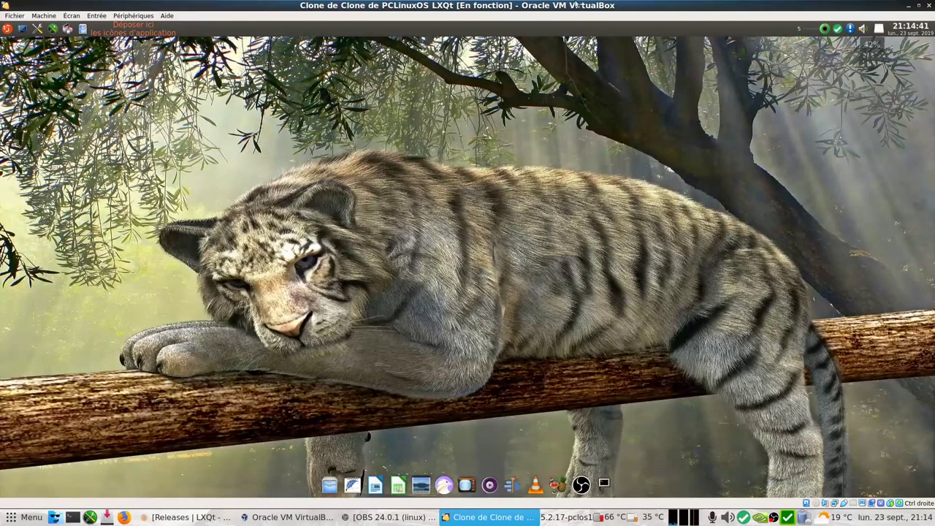
Open the PCLinuxOS Control Center with the root password, view the login manager choice among the boot settings, and close it.
click(53, 29)
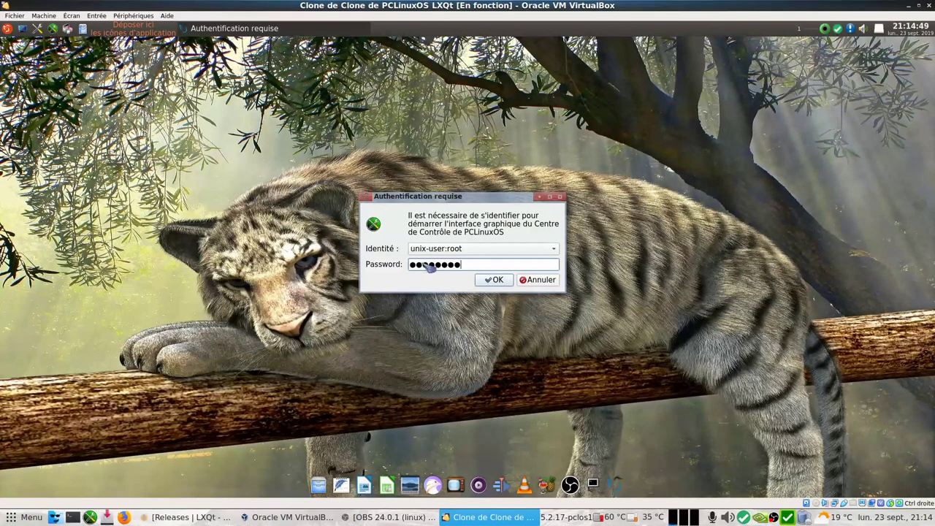
key(Return)
click(304, 310)
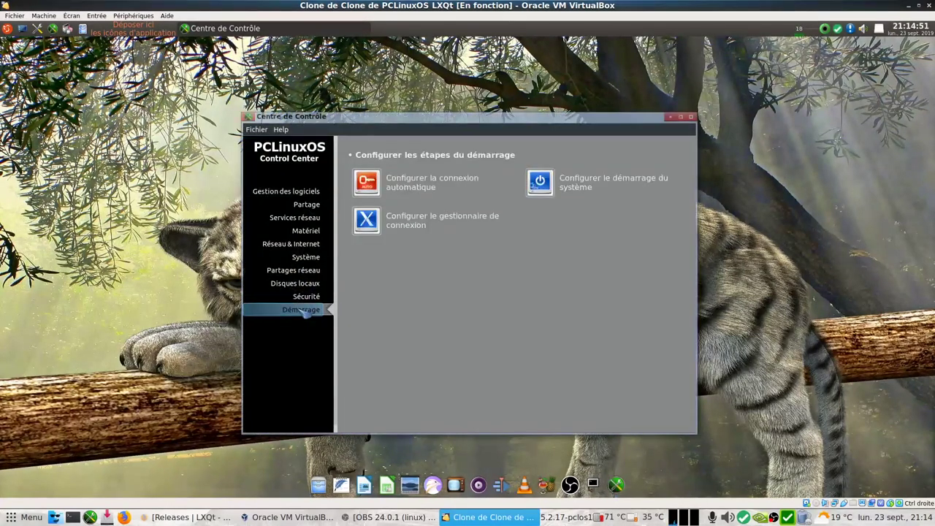
click(415, 221)
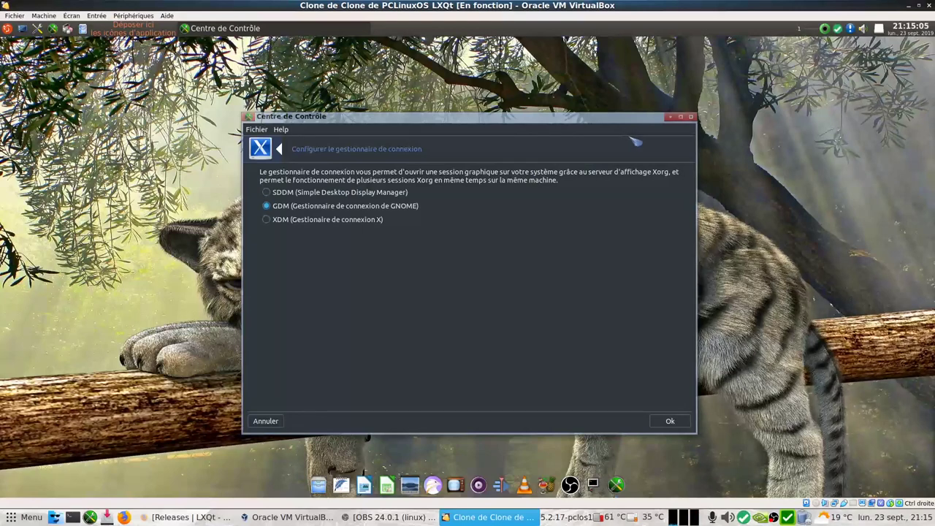
click(692, 117)
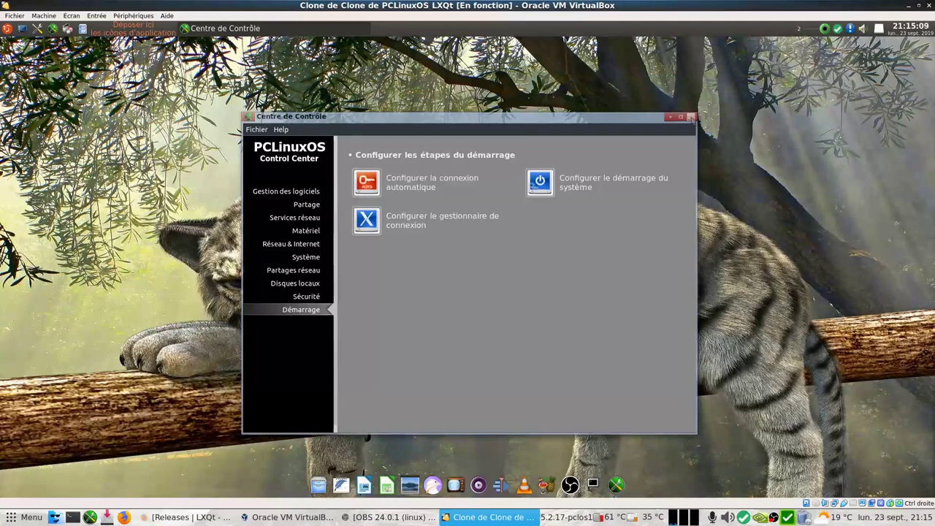
click(691, 117)
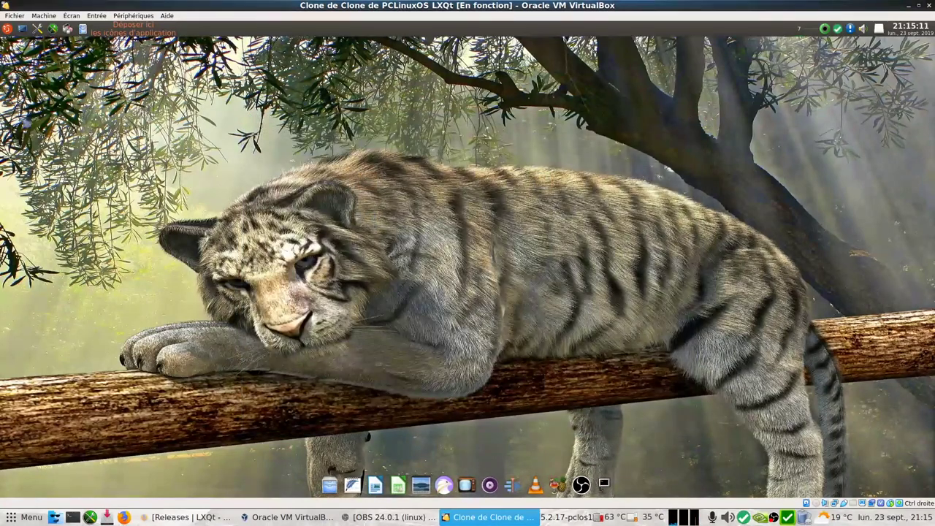
Open the home folder in PCManFM-Qt and check the file manager's version information.
click(82, 30)
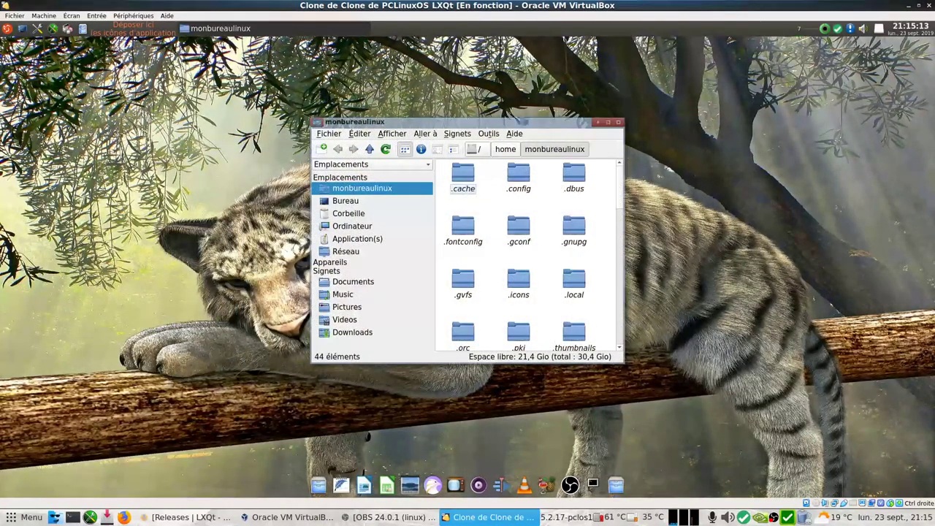
click(514, 133)
click(535, 147)
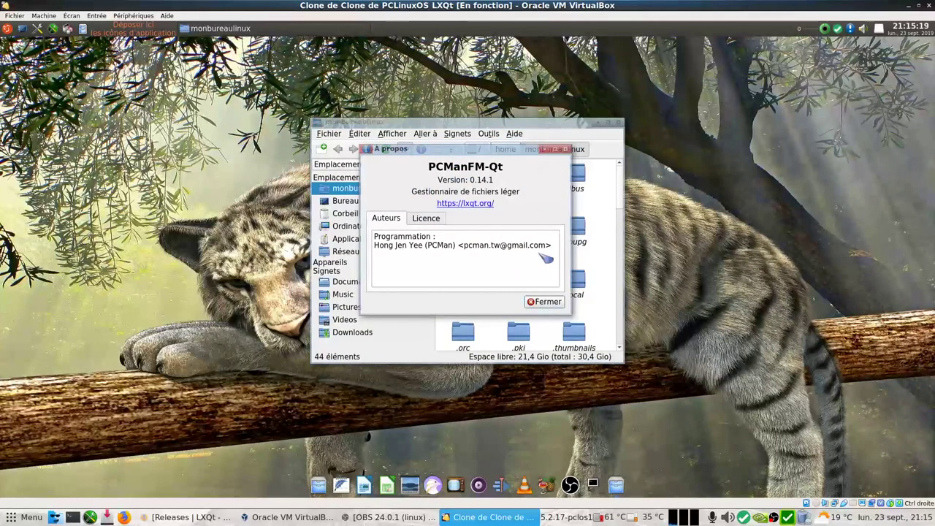
click(540, 301)
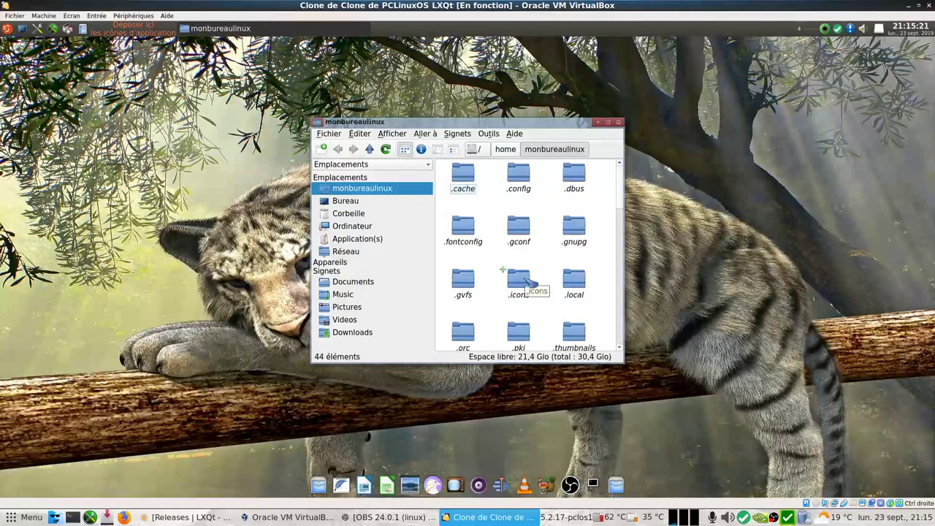
View PCManFM-Qt's file search dialog, toggle the split view on and off, and close the file manager.
key(F3)
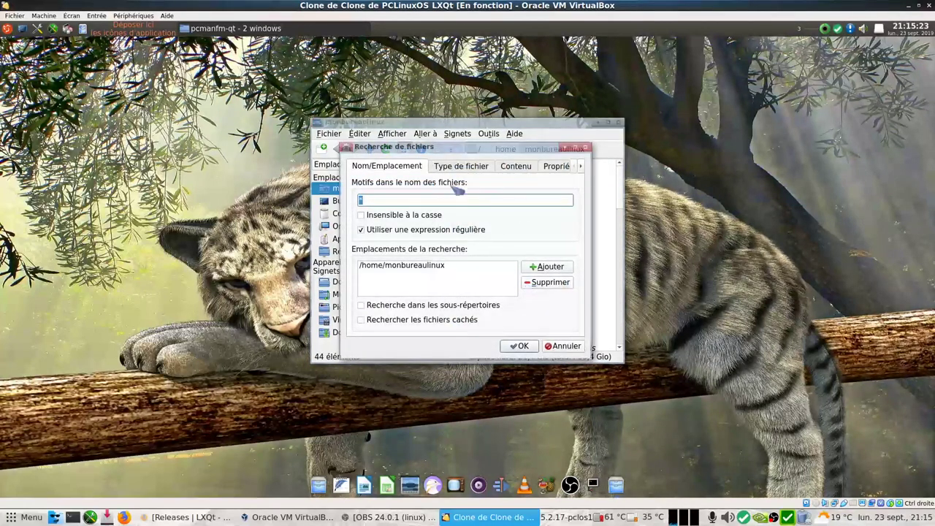
click(561, 346)
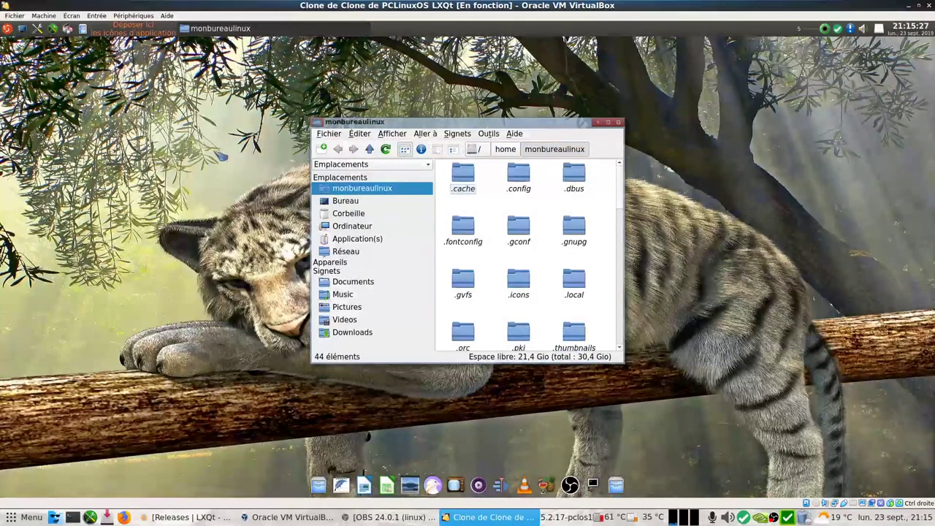
key(F6)
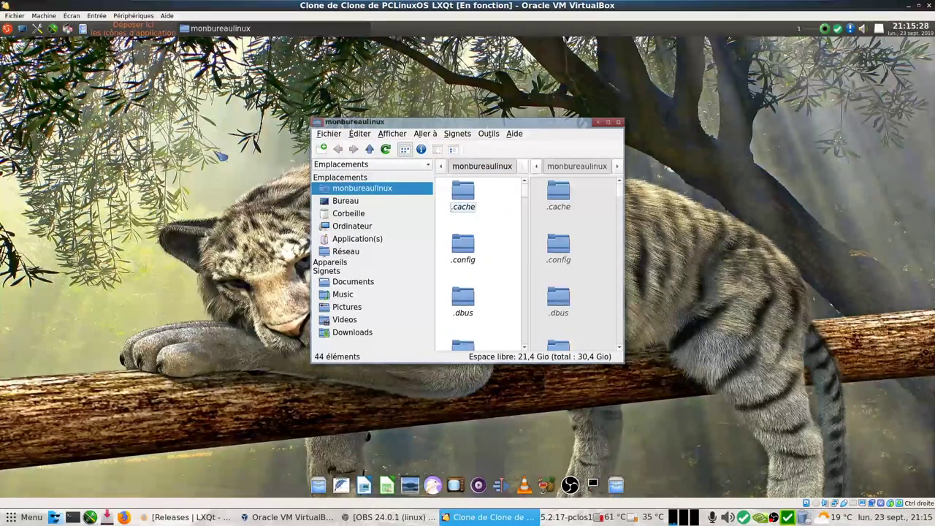
click(393, 137)
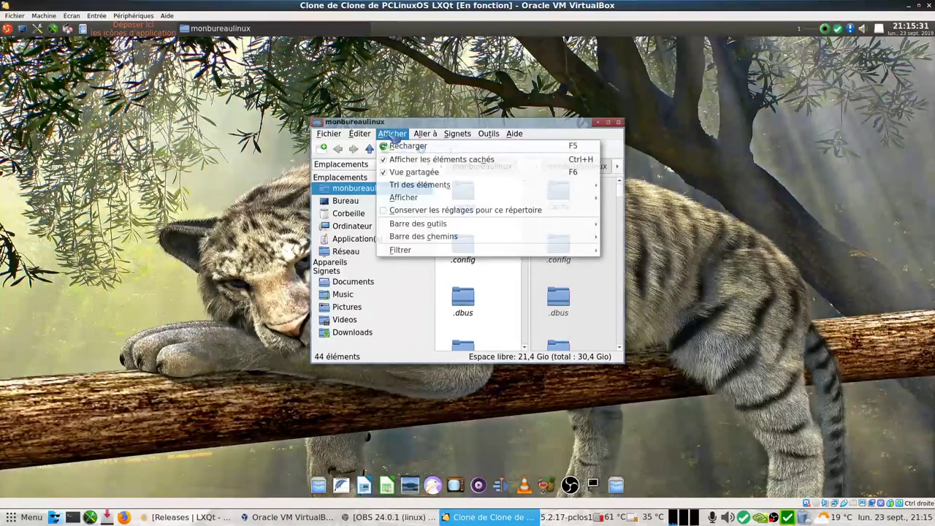
click(414, 172)
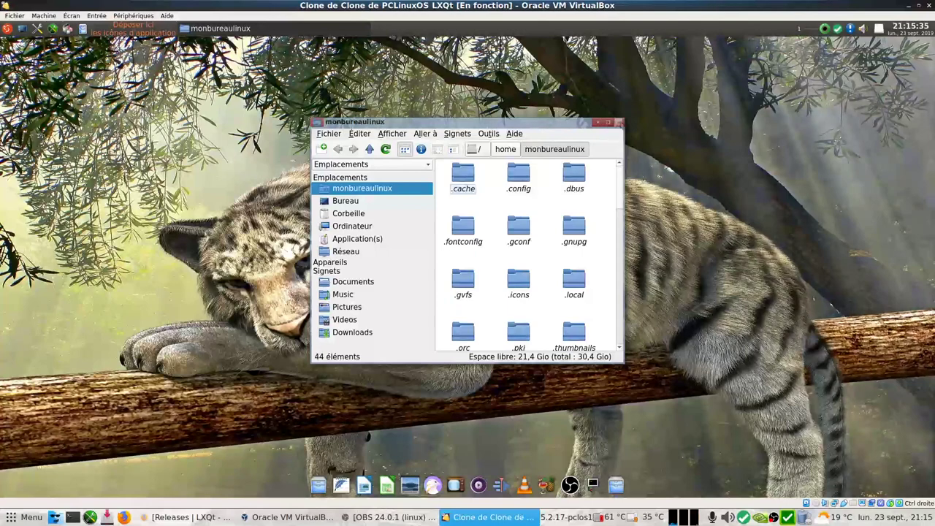
click(618, 122)
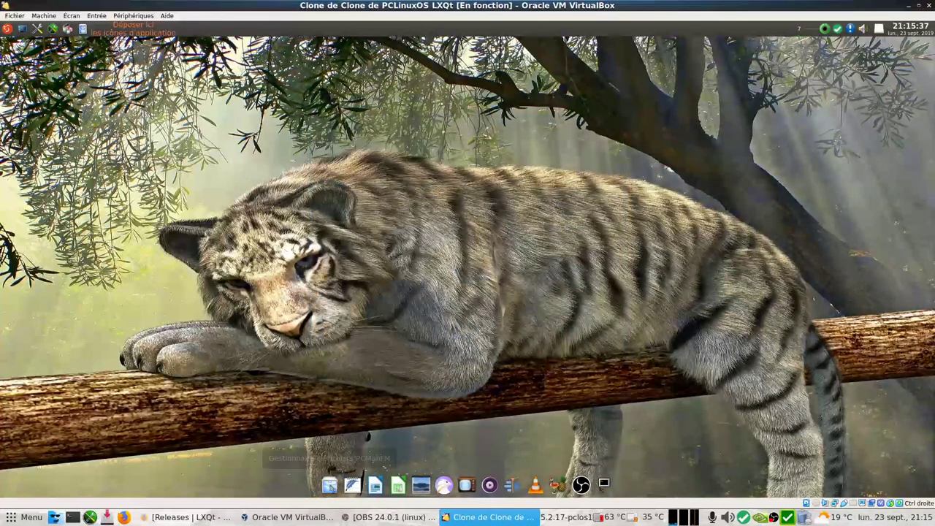
Open the PCManFM file manager from the dock and check its version information.
click(329, 483)
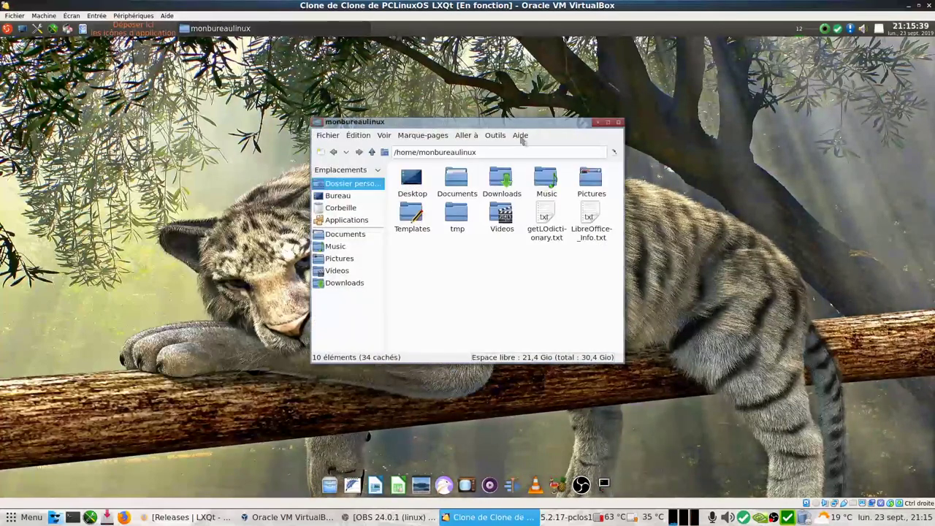
click(521, 136)
click(580, 148)
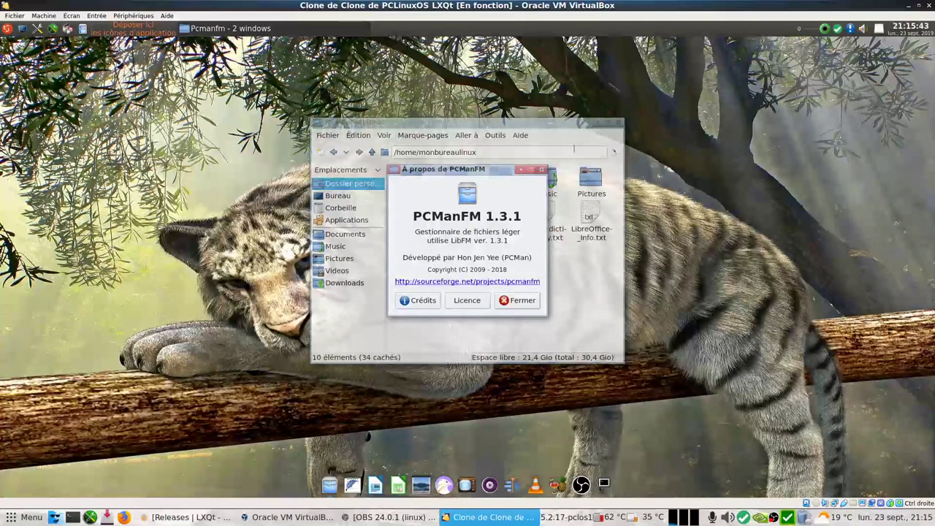
click(515, 302)
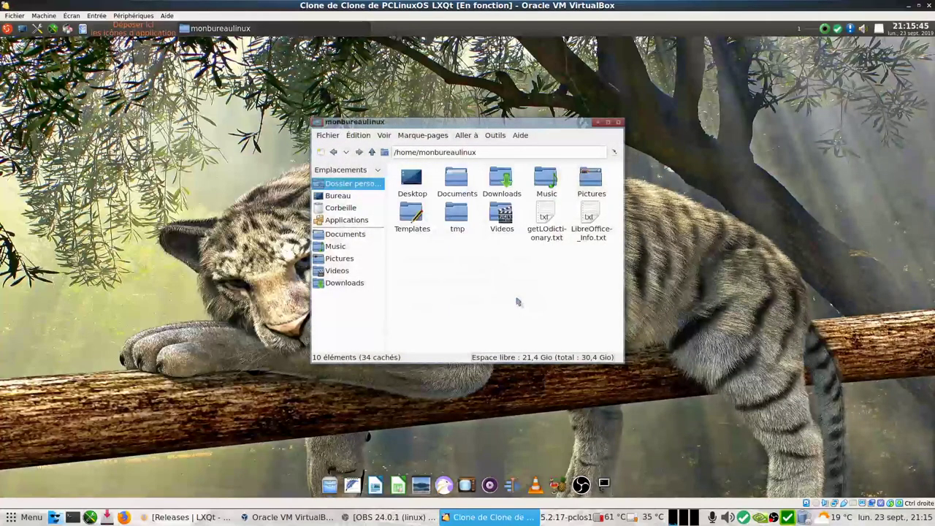
Toggle PCManFM's dual-pane view on and off, glance at its editing commands, and close the file manager.
key(F6)
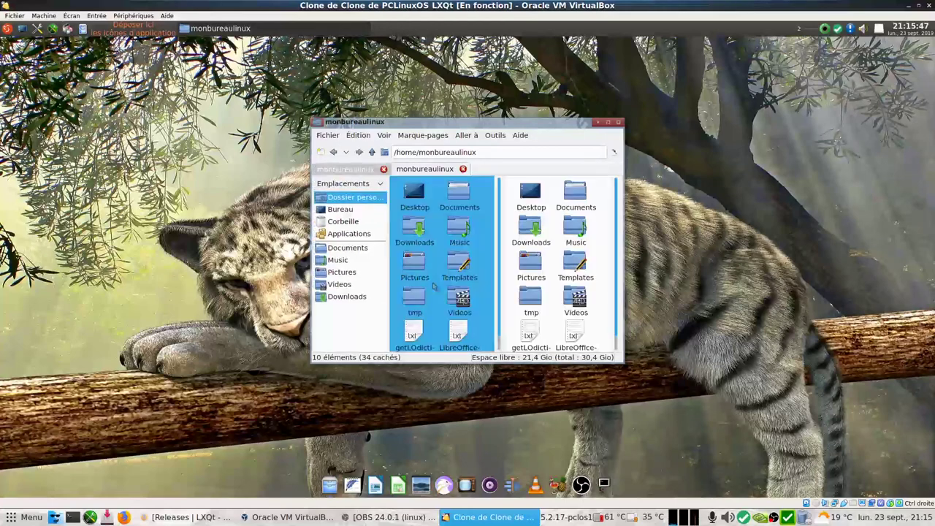
key(F6)
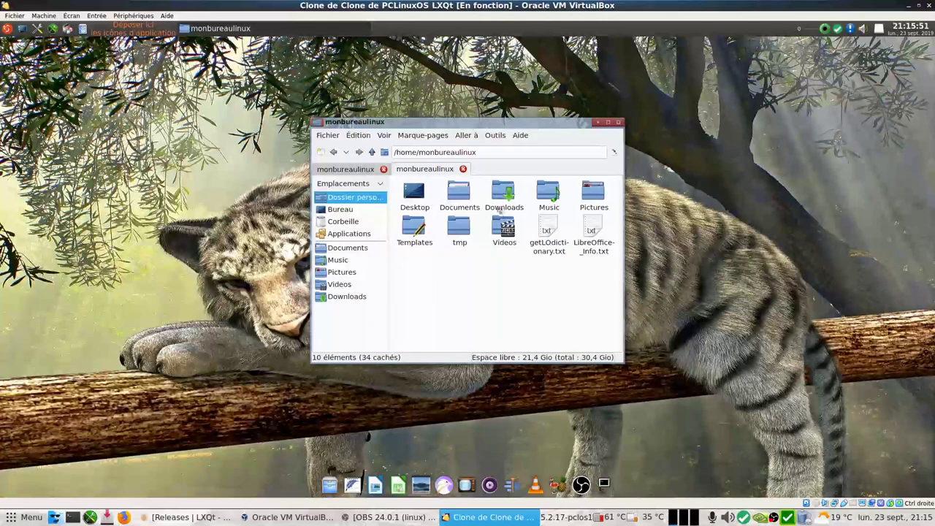
click(437, 139)
mouse_move(355, 141)
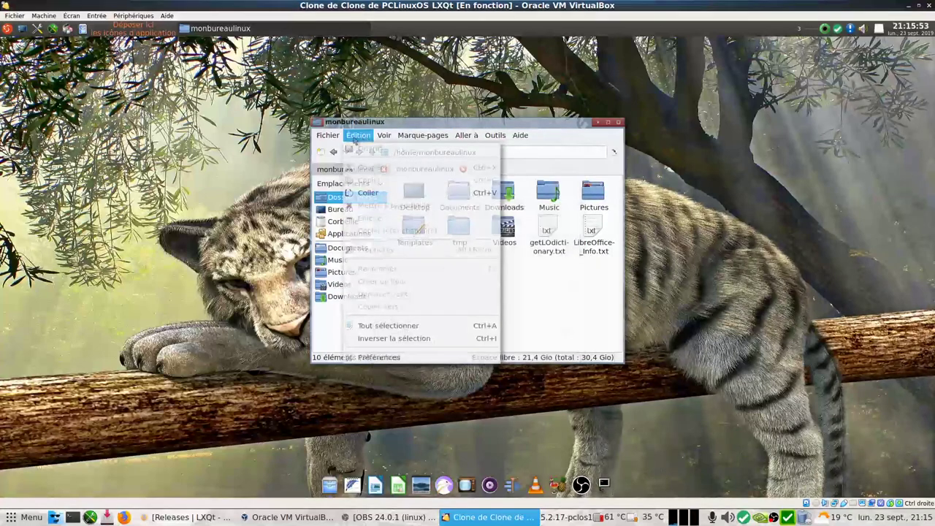
click(611, 124)
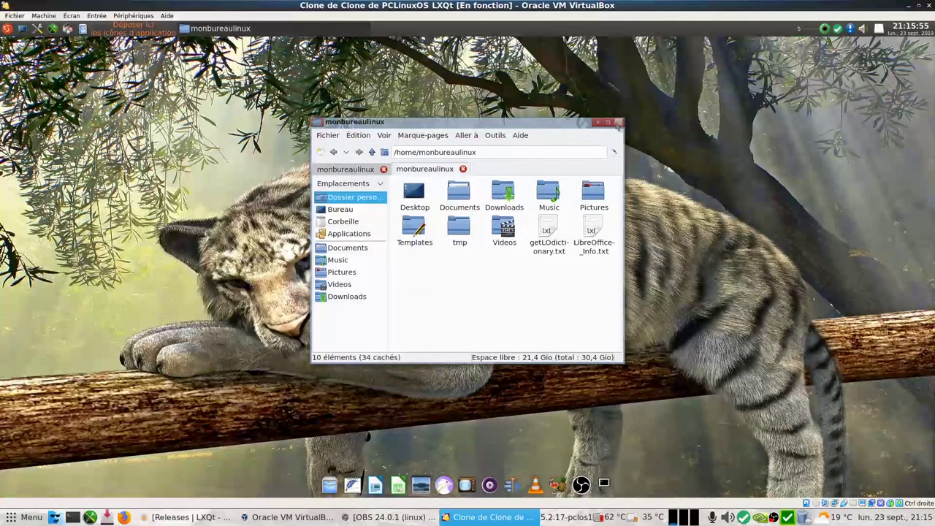
click(618, 123)
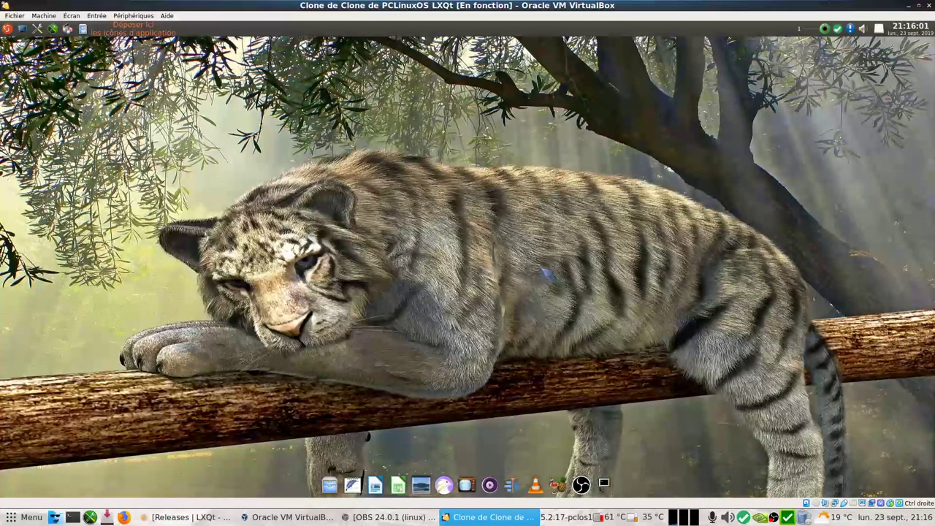
Launch the dock's applications, including LibreOffice Writer and Calc, Falkon, VLC, Kdenlive, HandBrake, OBS Studio and the terminal.
click(375, 482)
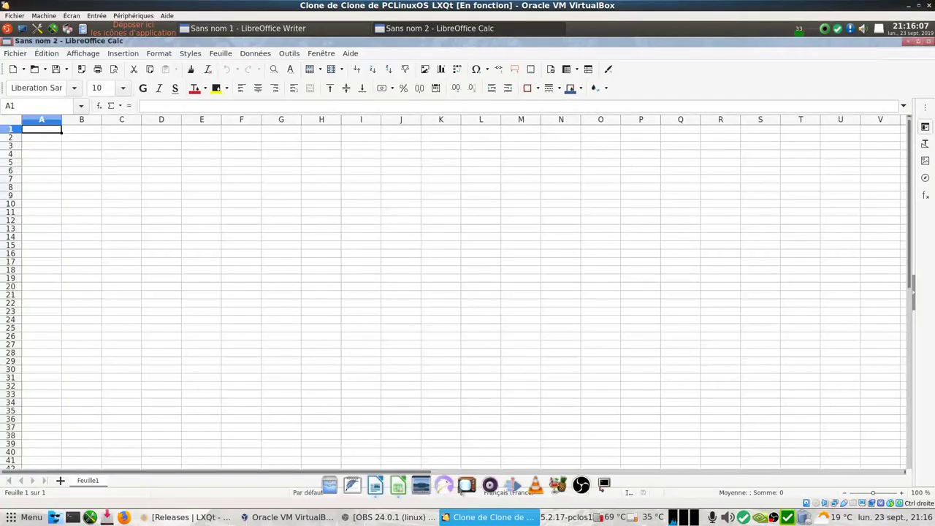
click(444, 484)
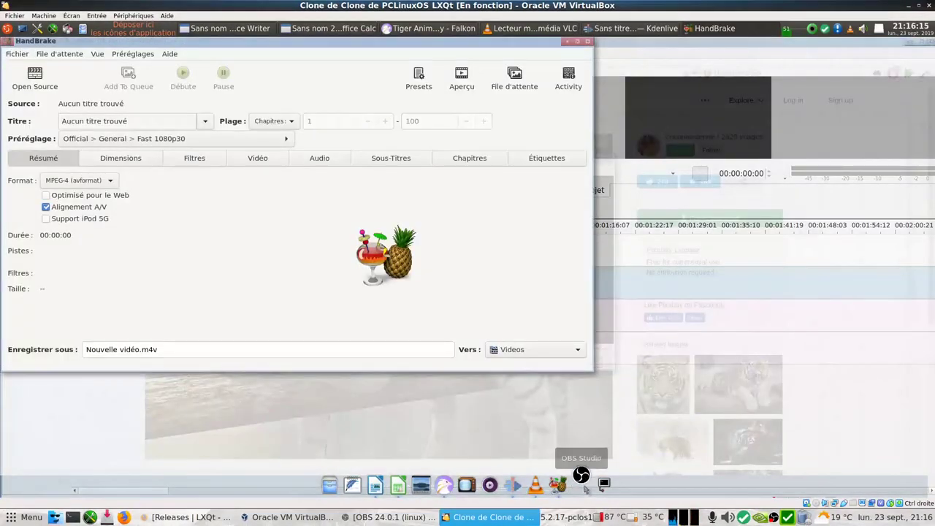
click(584, 486)
click(603, 475)
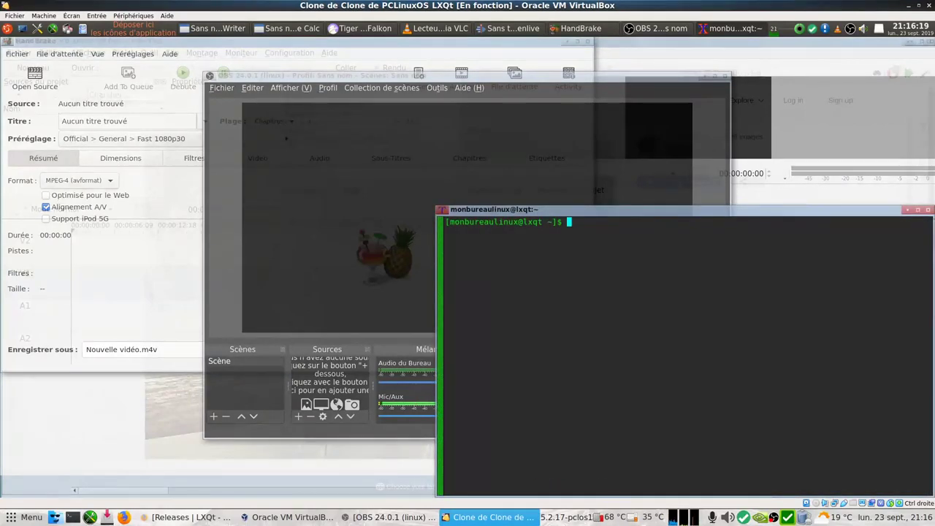
Run htop in the terminal to view resource usage, and close the terminal, OBS Studio and HandBrake.
text(htop)
key(Return)
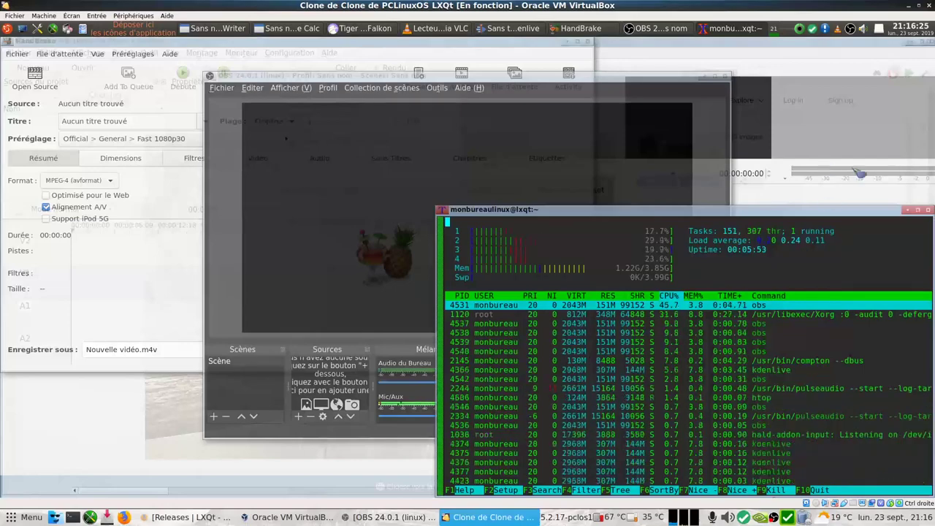
click(928, 209)
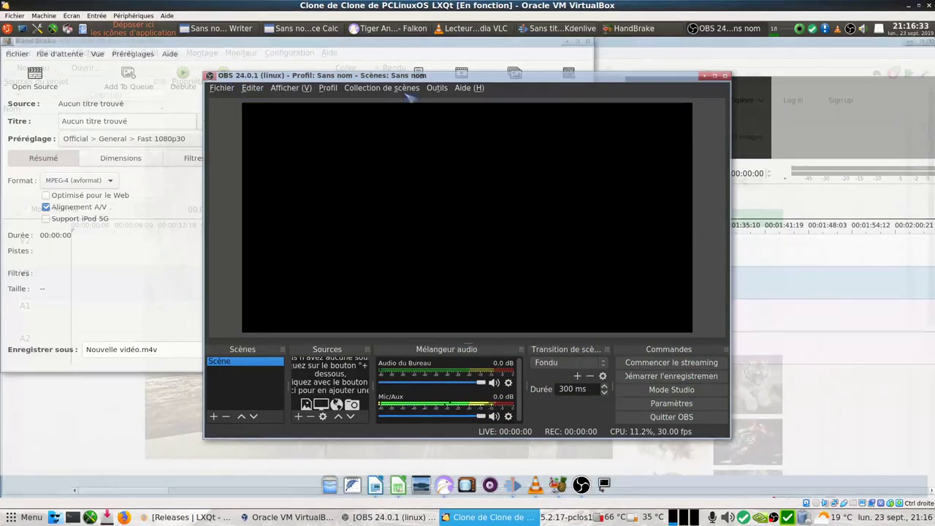
click(724, 76)
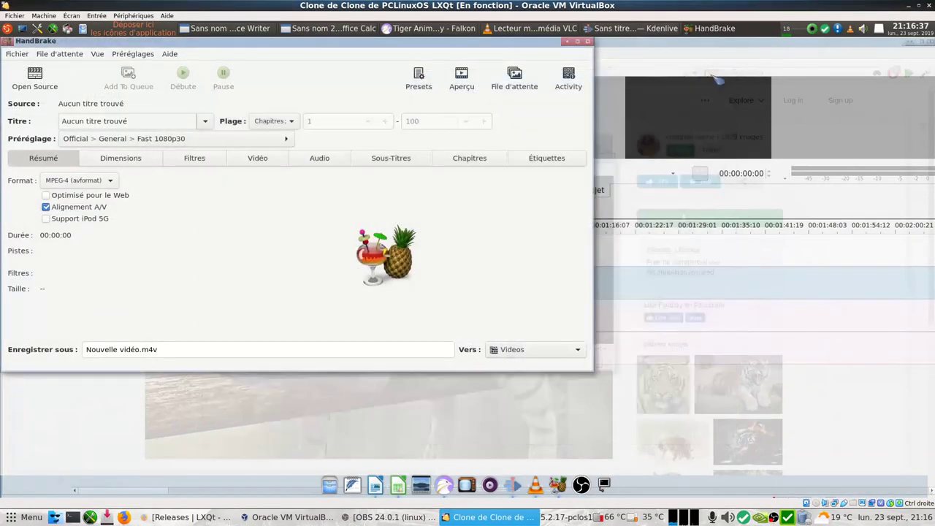
click(589, 42)
Check Kdenlive's version information and close the video editor.
click(330, 54)
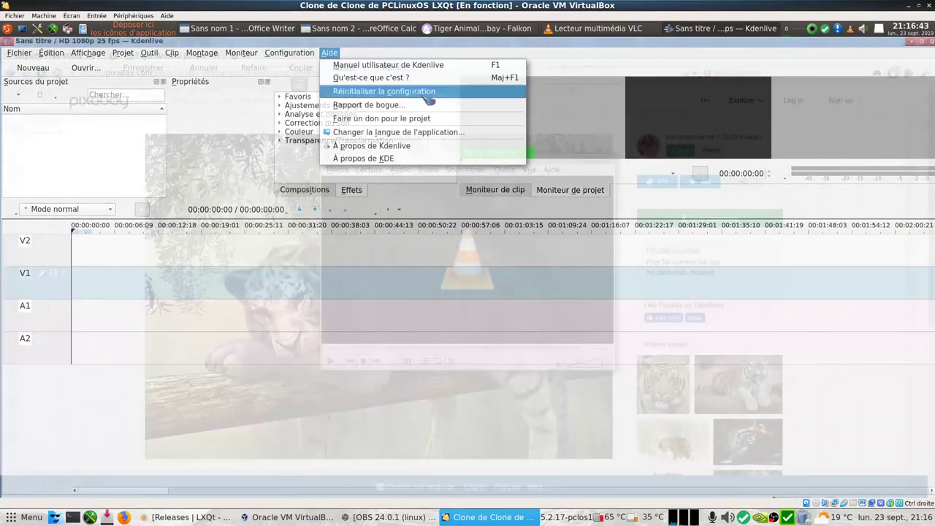
click(449, 156)
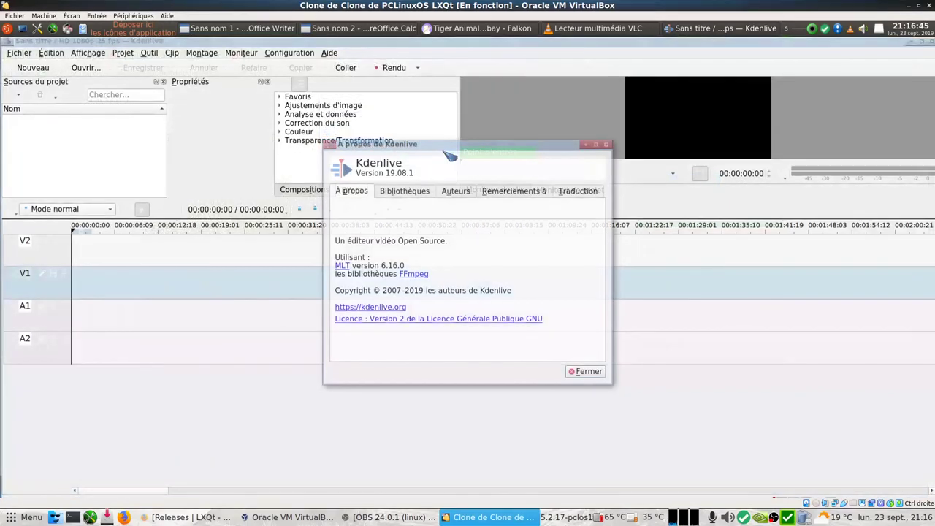
click(595, 372)
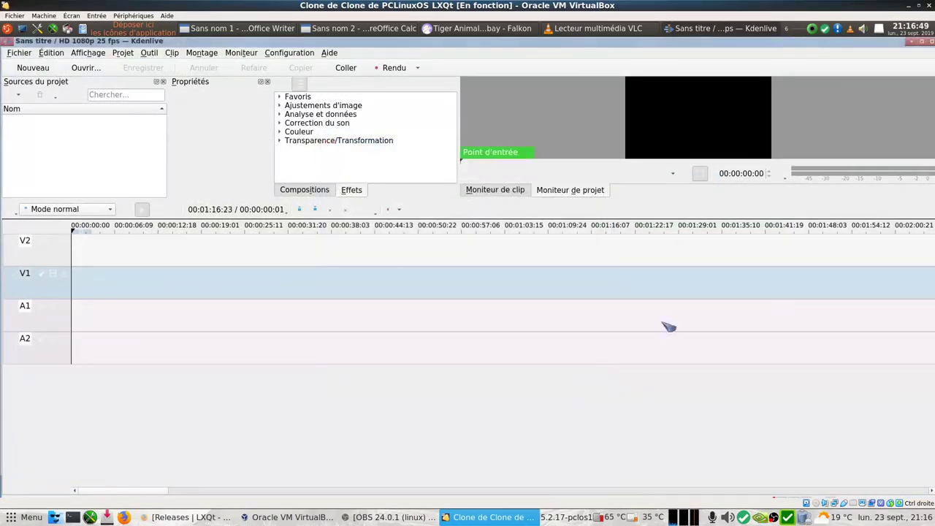
click(923, 42)
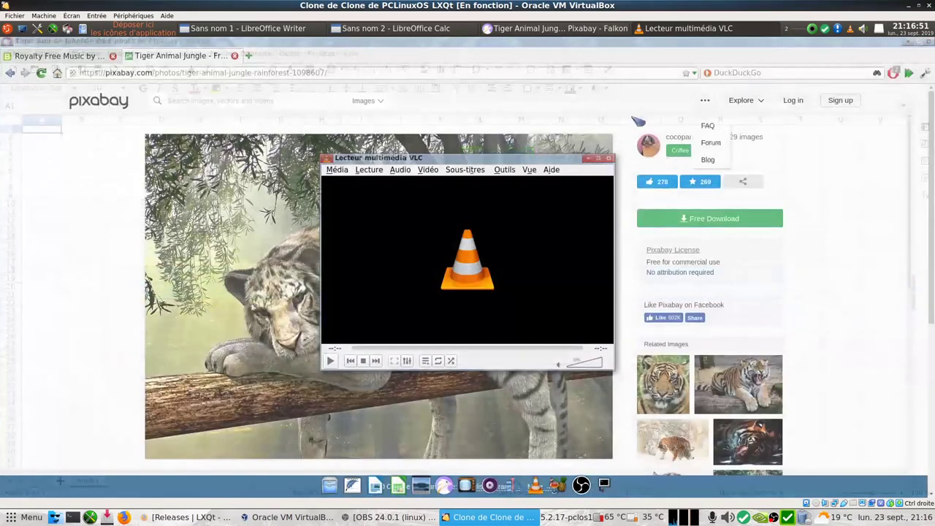
View VLC's version information and credits, and close the media player.
click(552, 169)
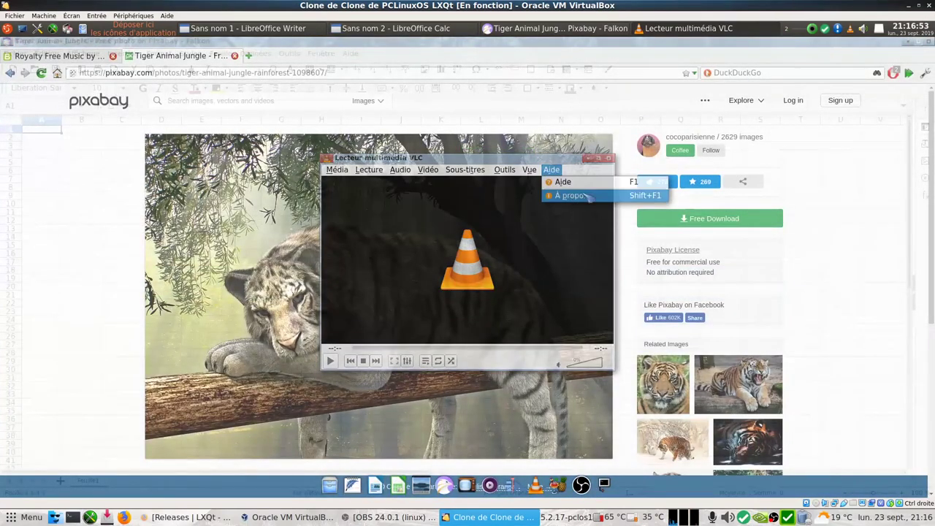
click(565, 195)
click(593, 332)
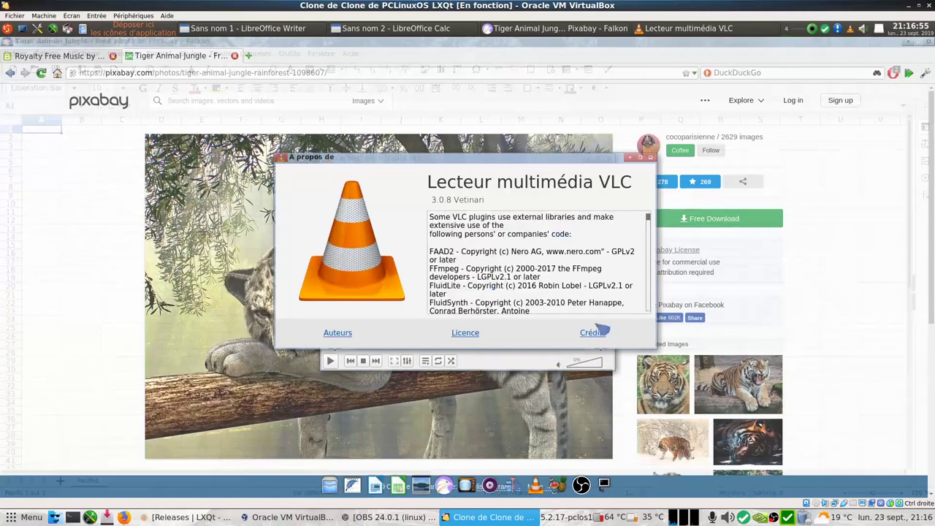
click(650, 157)
click(610, 158)
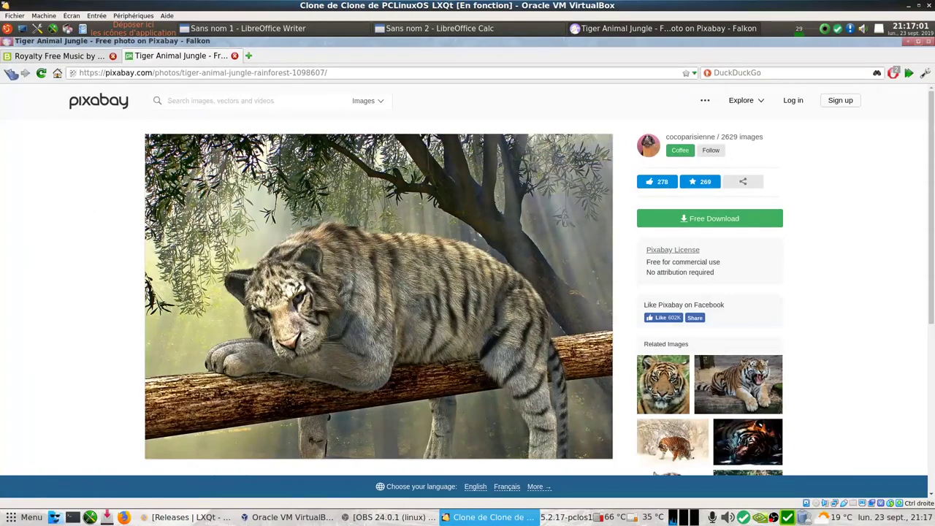
Play the Summer and Ukulele tracks briefly on the Bensound page, pause playback and close Falkon.
click(63, 58)
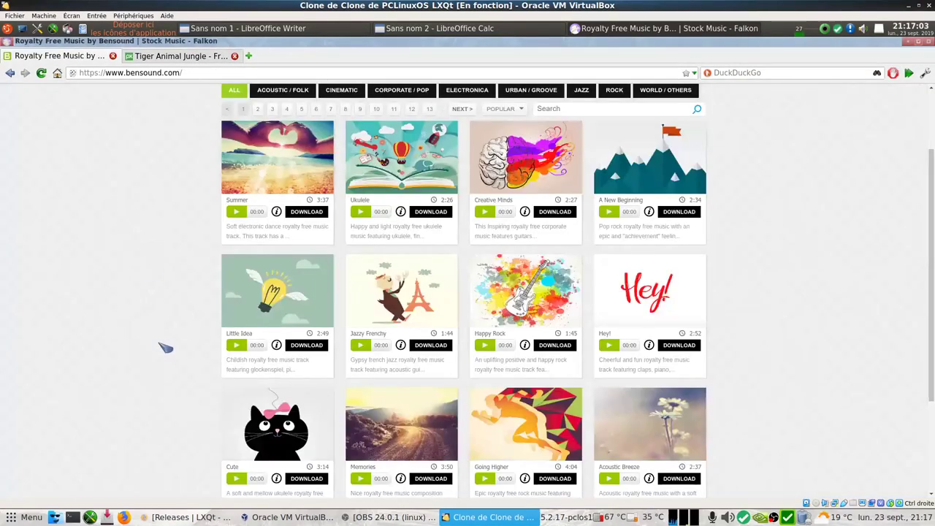
click(237, 213)
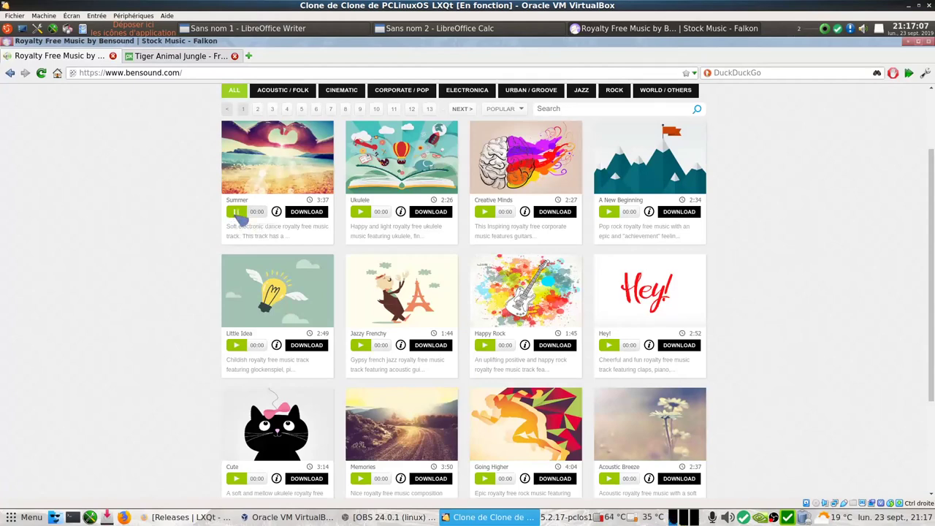
click(362, 211)
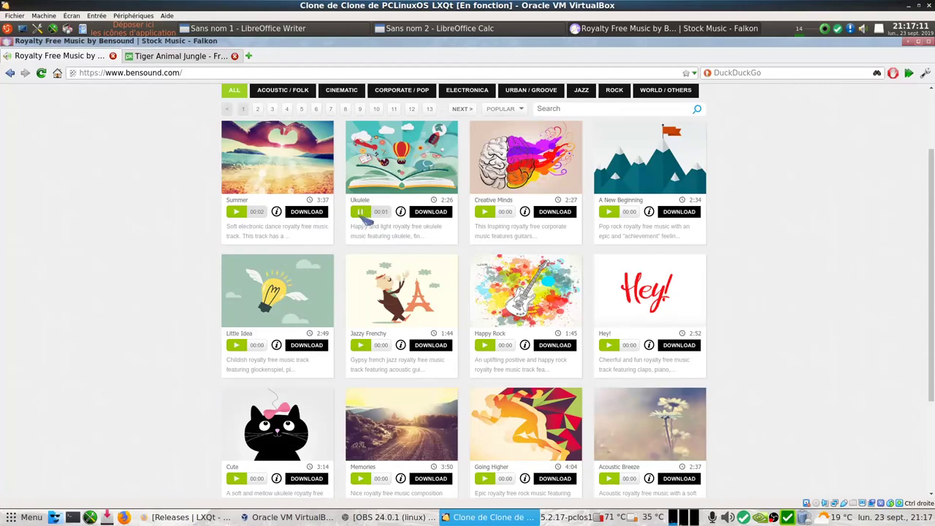
click(361, 213)
click(928, 41)
Check LibreOffice's version information from Calc, and close both the Calc and Writer windows.
click(351, 55)
click(431, 194)
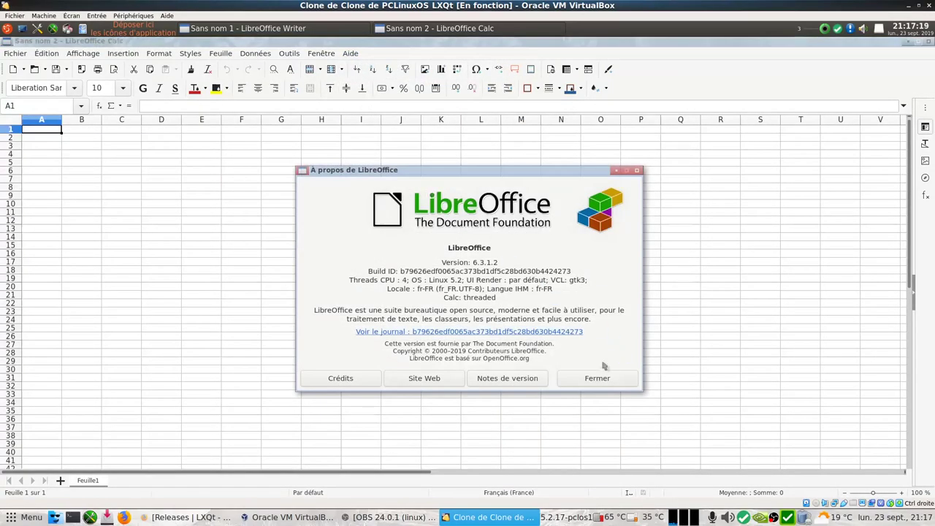
click(613, 379)
click(928, 40)
click(928, 41)
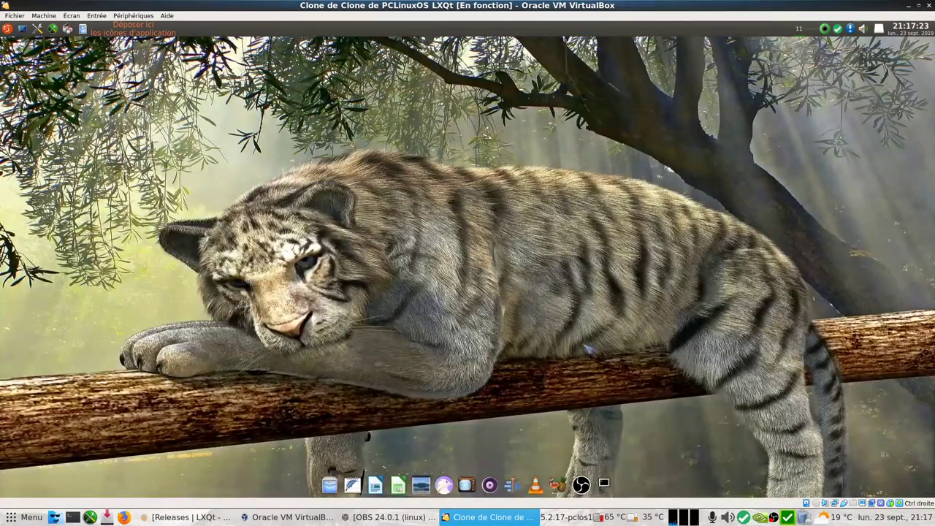
Open a new terminal, run htop to check memory use with the applications closed, and close it.
click(605, 483)
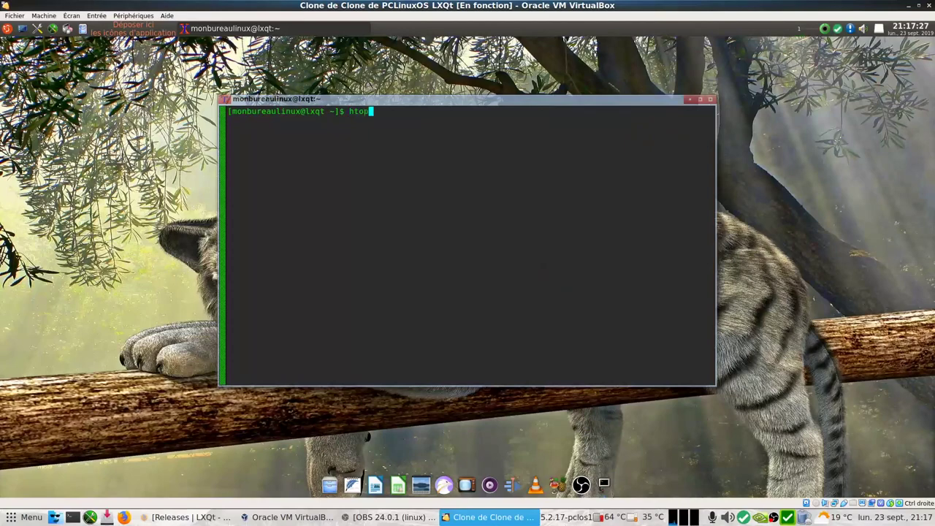
key(Return)
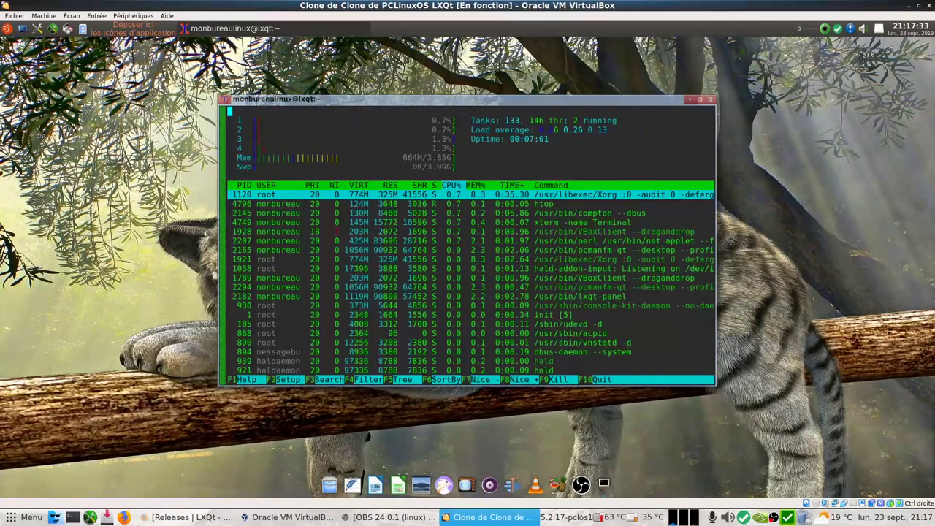
click(710, 99)
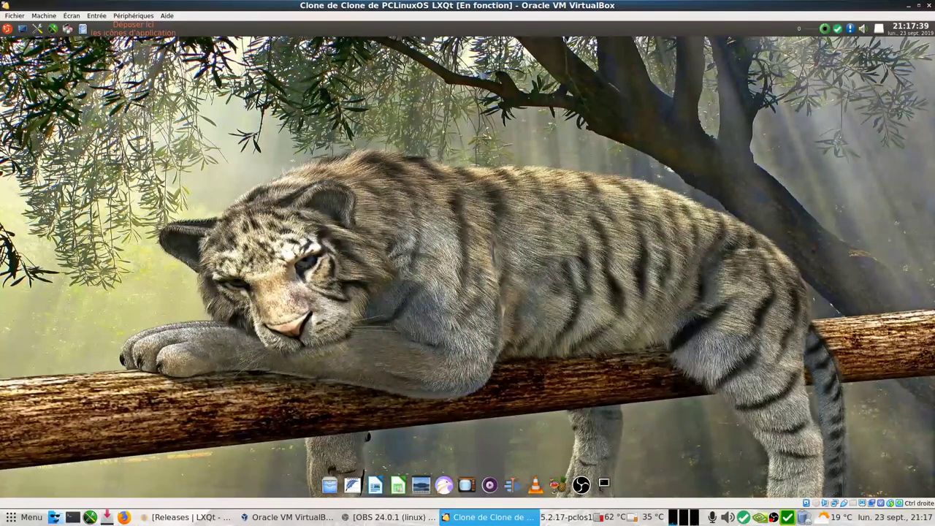
Review the LXQt panel's configuration, its widget list and the widgets available to add, without changing anything.
right_click(610, 34)
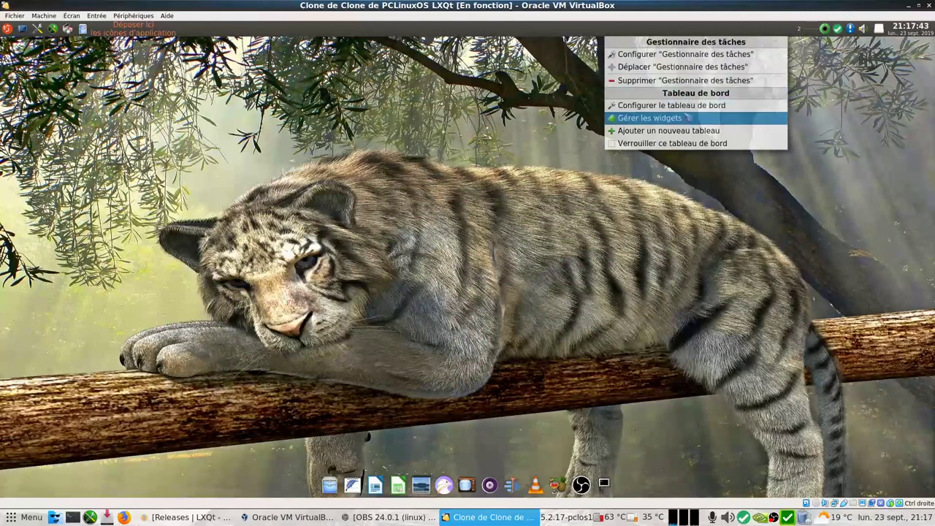
click(660, 105)
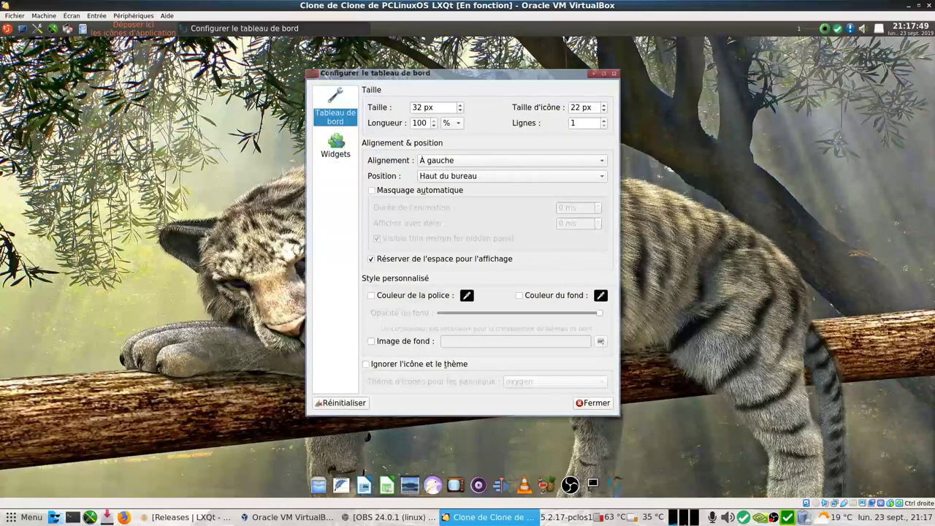
click(335, 146)
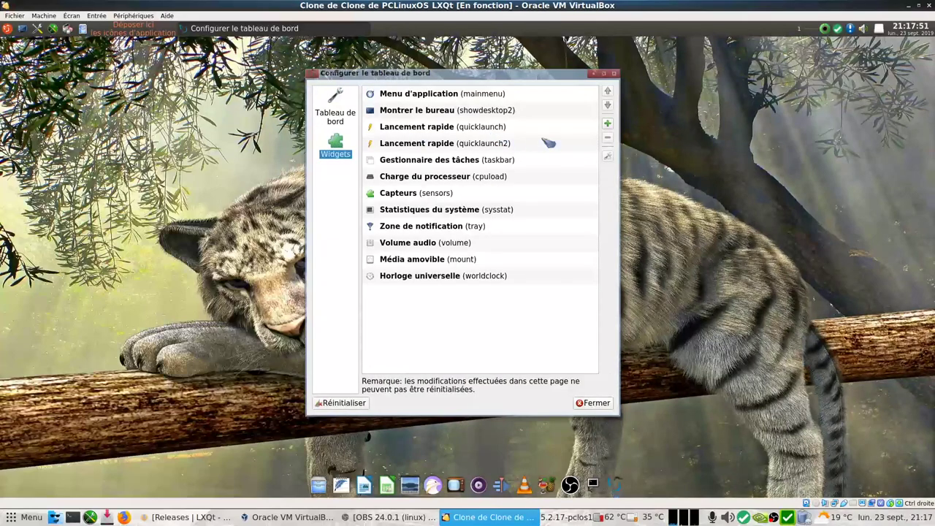
click(608, 125)
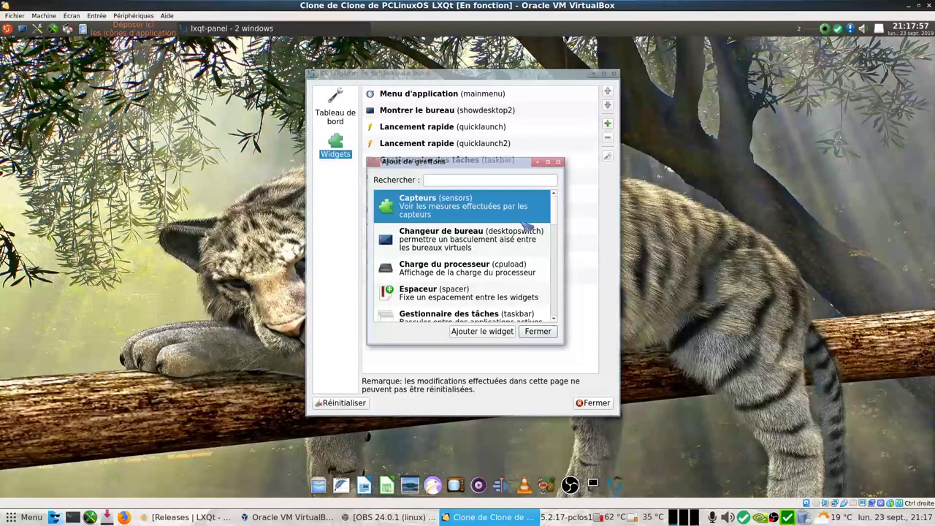
mouse_move(555, 216)
mouse_down()
mouse_move(560, 317)
mouse_move(569, 211)
mouse_up()
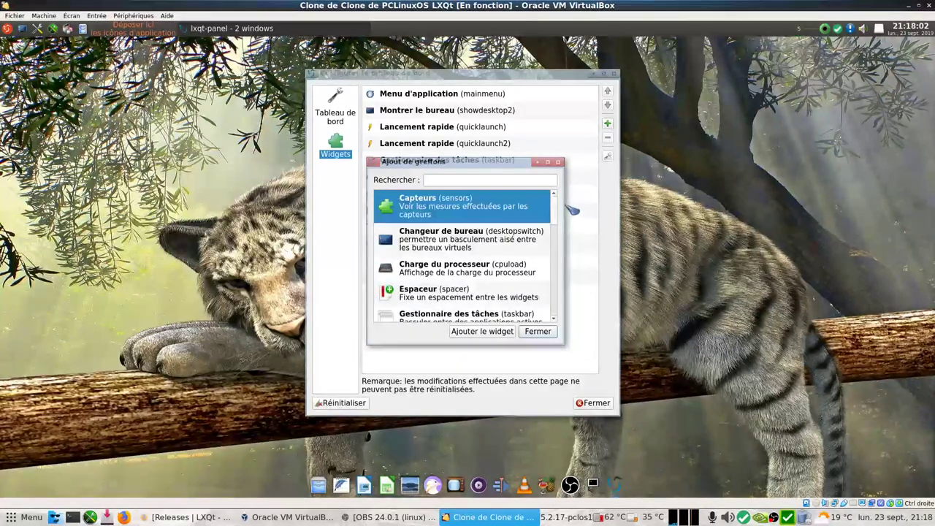
click(540, 331)
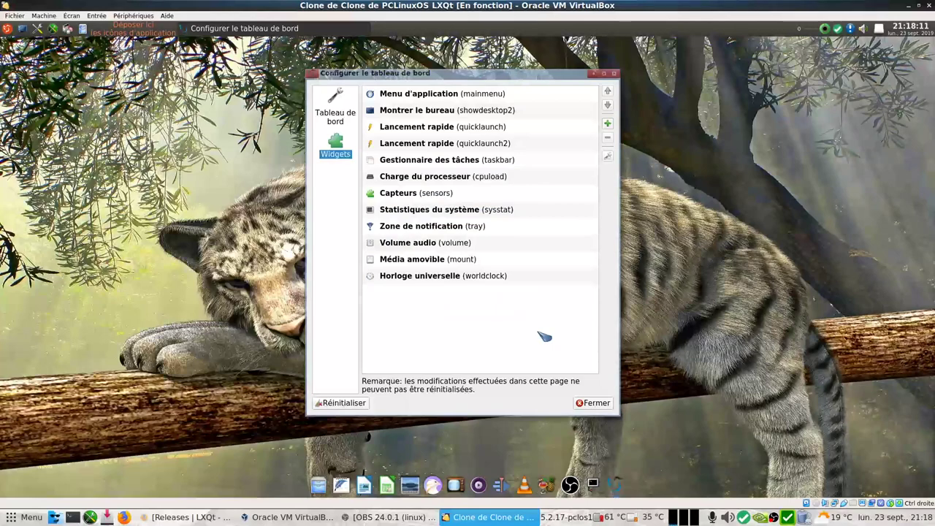
click(607, 403)
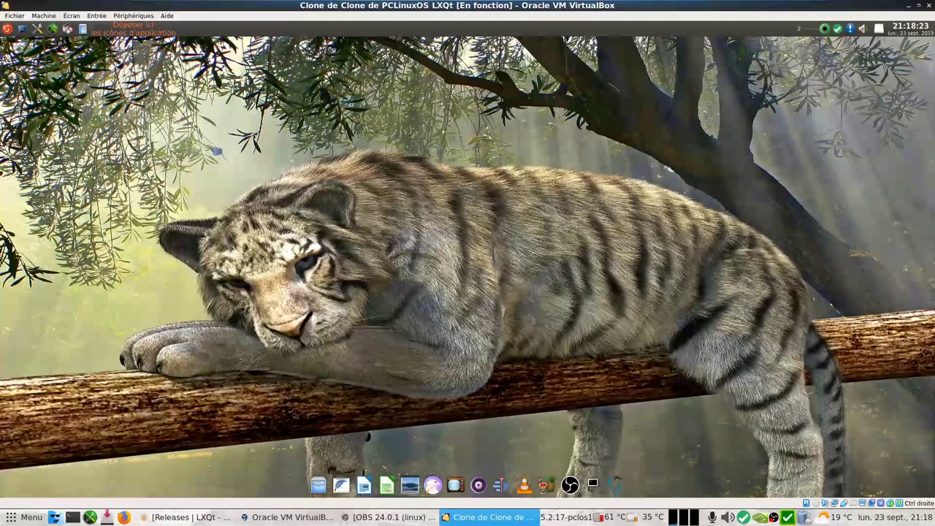
Disable the Compton (X Compositor) module in the LXQt session settings and close the configuration center.
click(37, 29)
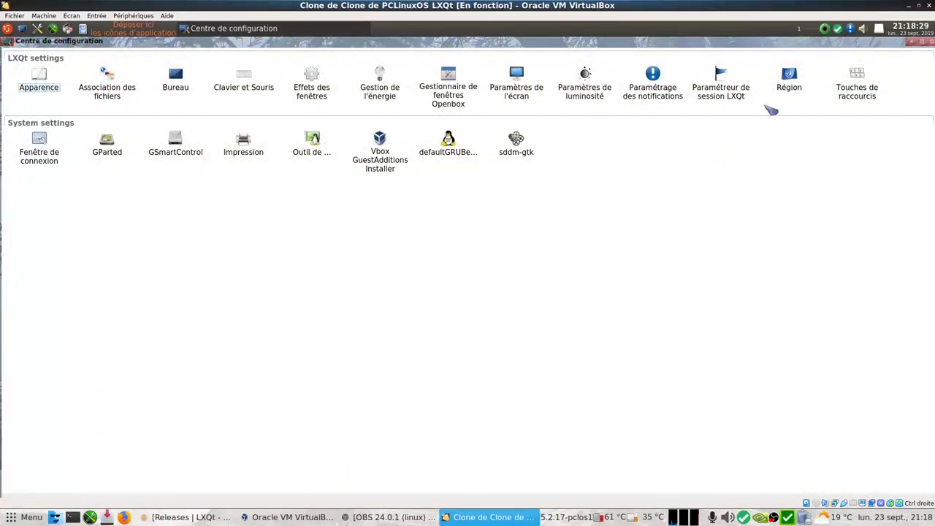
click(723, 87)
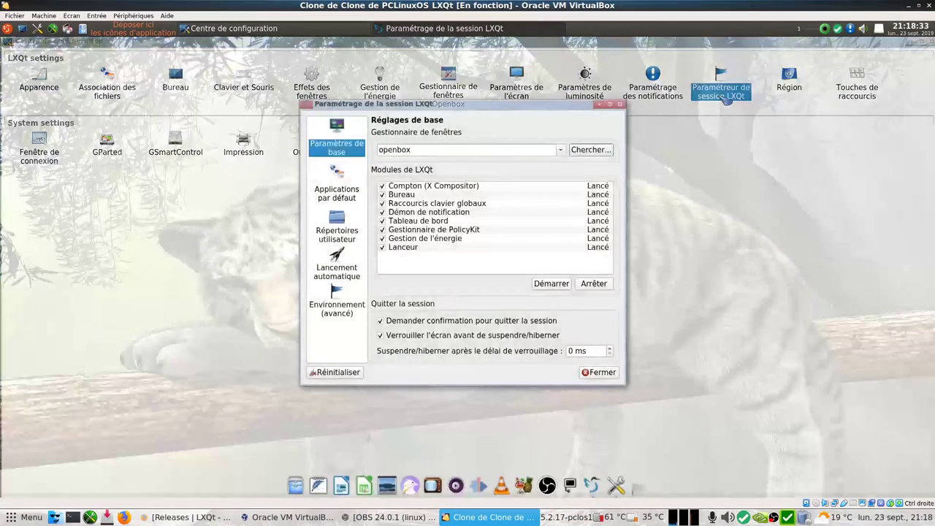
click(381, 186)
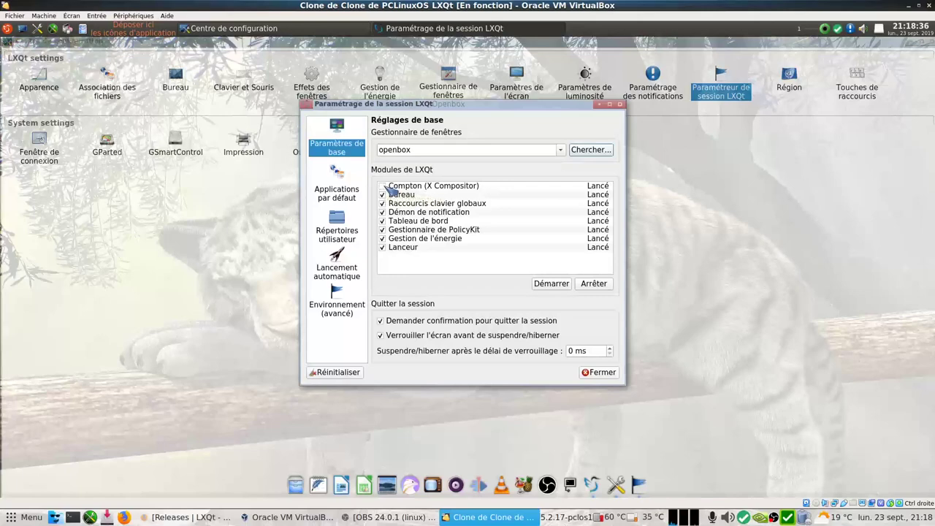
click(600, 374)
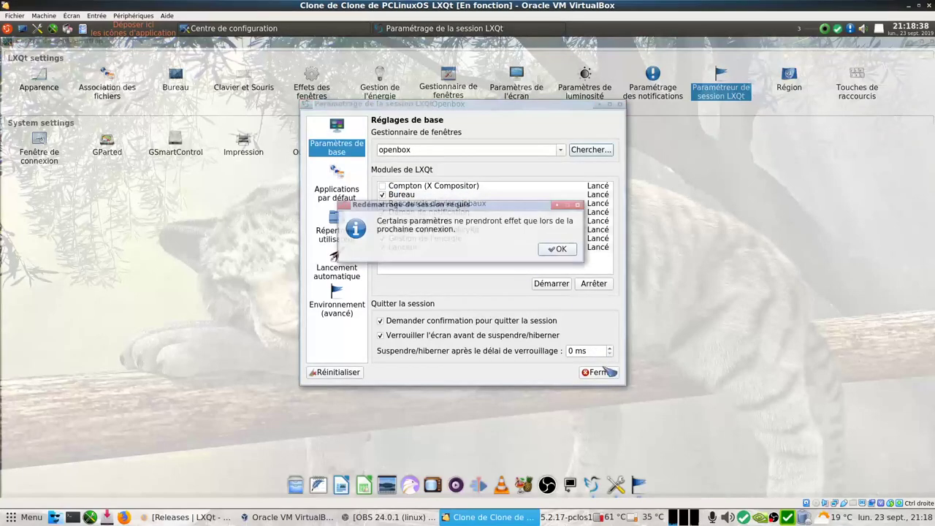
click(559, 250)
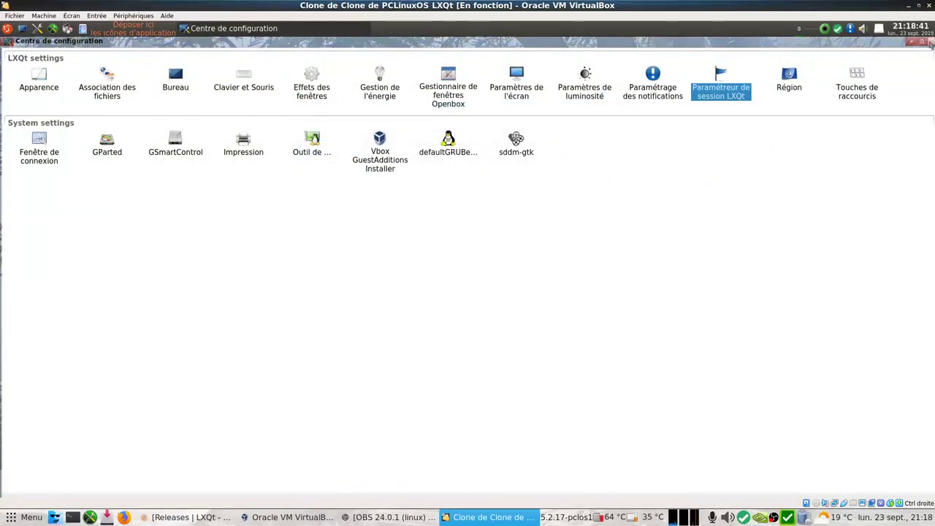
click(928, 42)
Log out of the LXQt session and log back in with the account password.
click(7, 29)
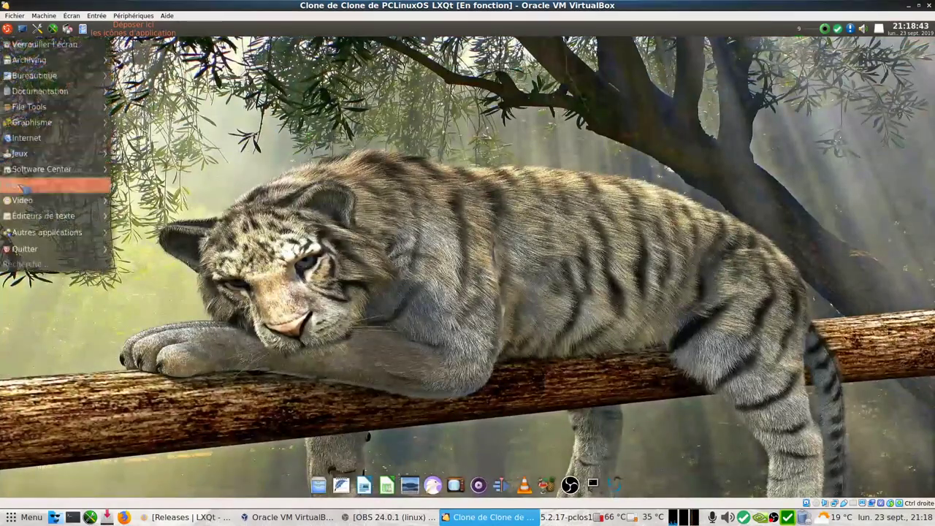
mouse_move(64, 250)
click(176, 296)
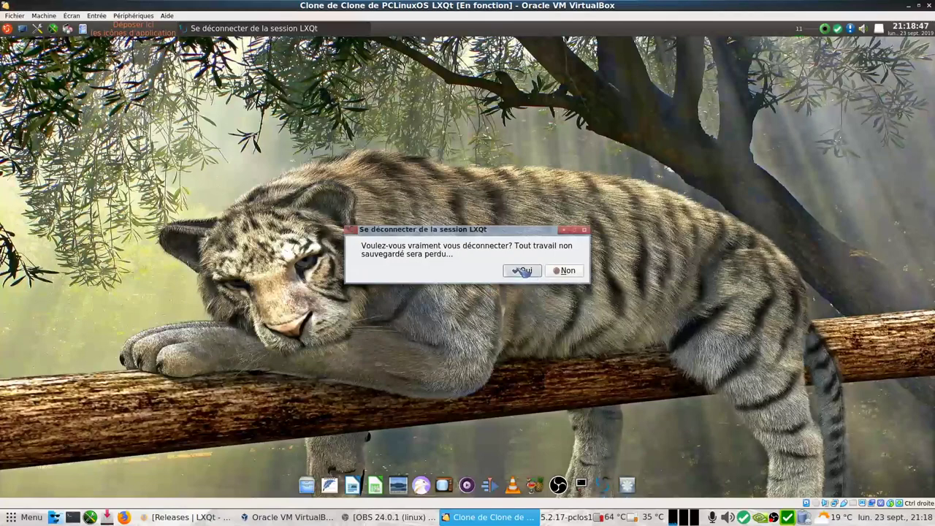
click(524, 272)
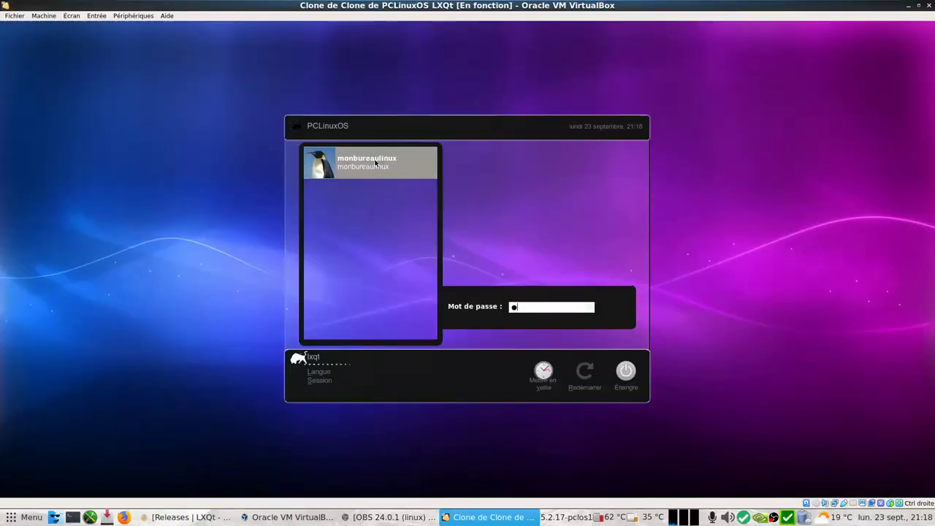
key(Return)
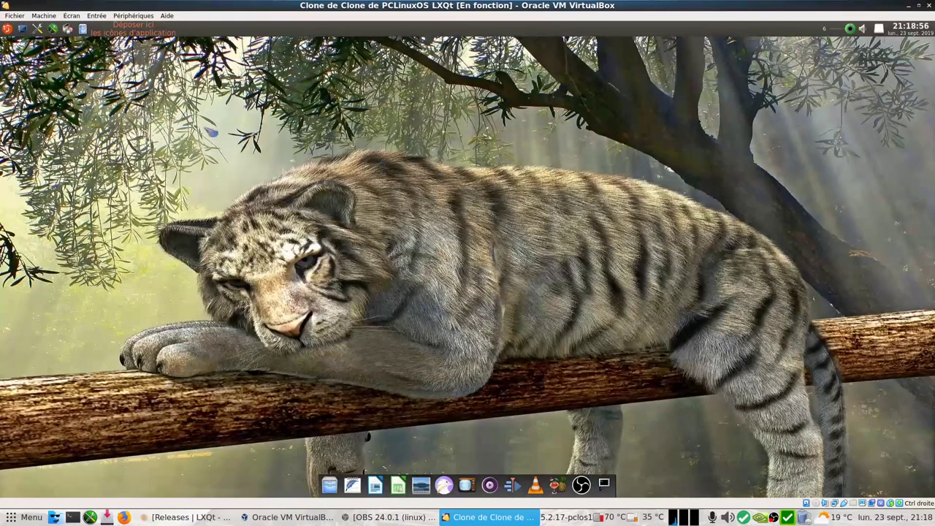
Review the shadow, opacity, fade and other settings of the window effects (Effets des fenêtres) dialog, and cancel it.
click(7, 29)
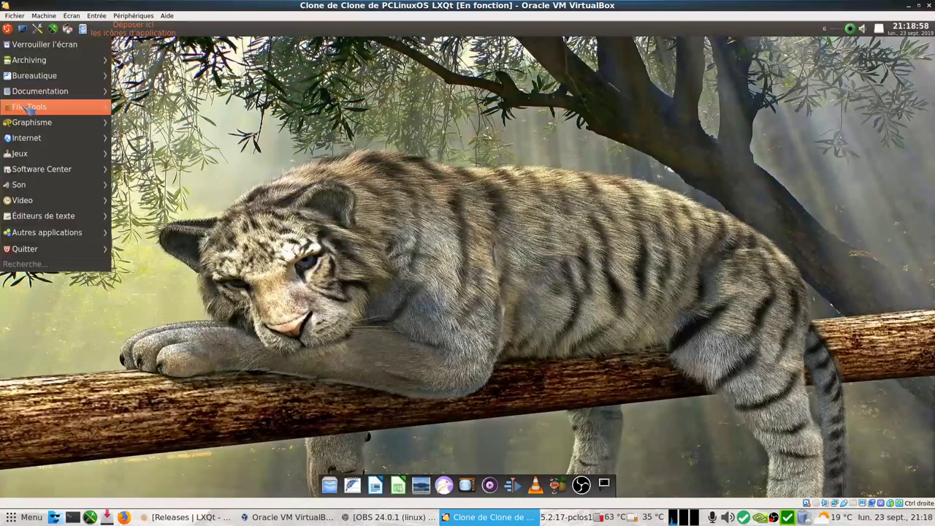
mouse_move(57, 236)
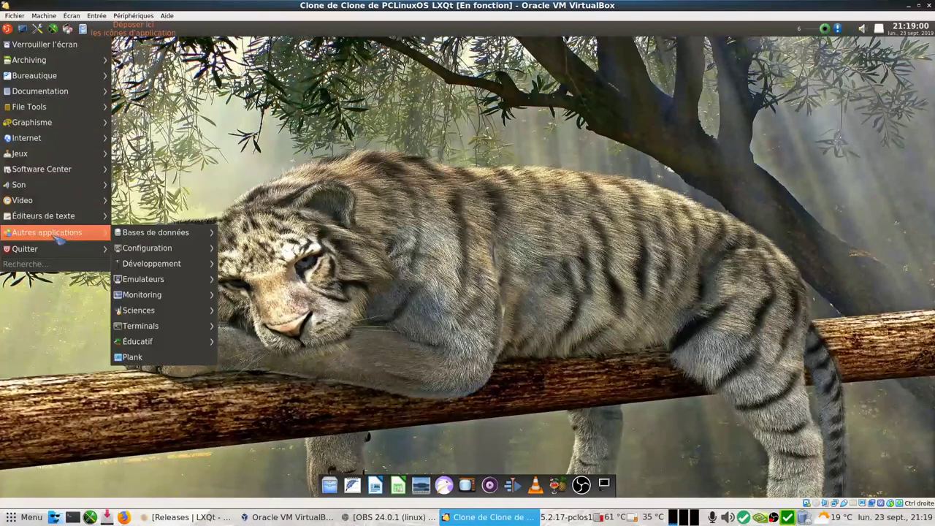
mouse_move(202, 250)
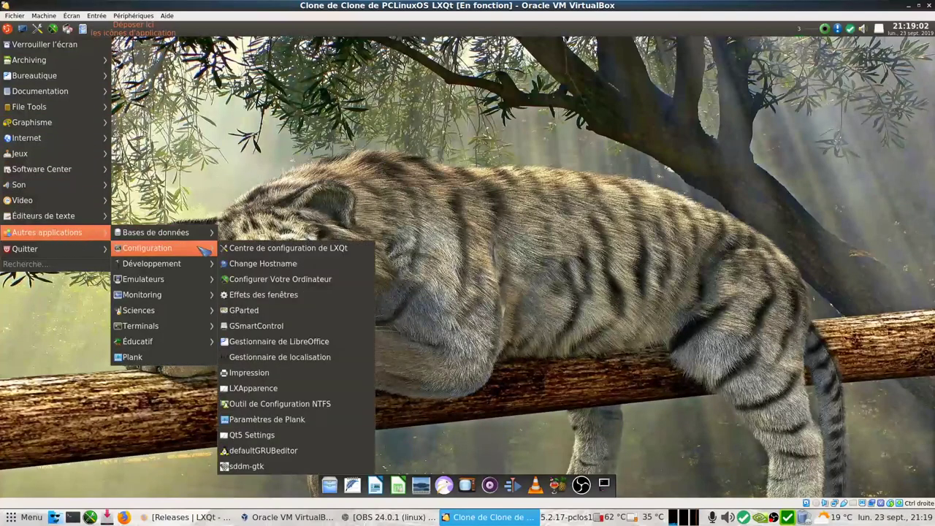
mouse_move(334, 299)
click(398, 308)
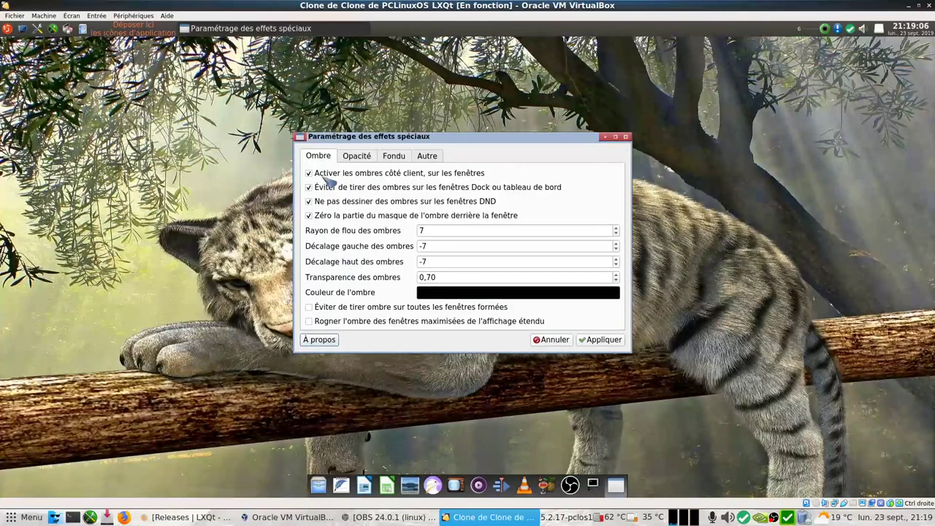
click(357, 158)
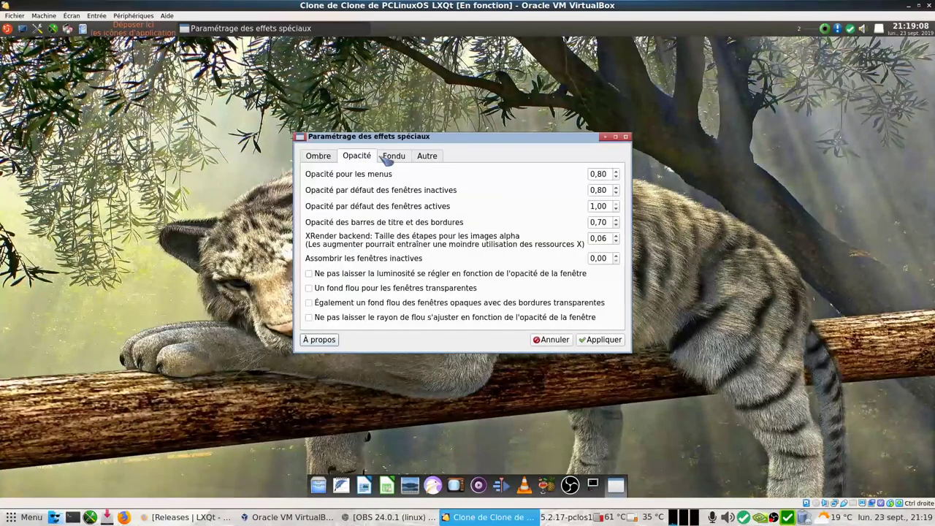
click(388, 157)
click(423, 156)
click(325, 160)
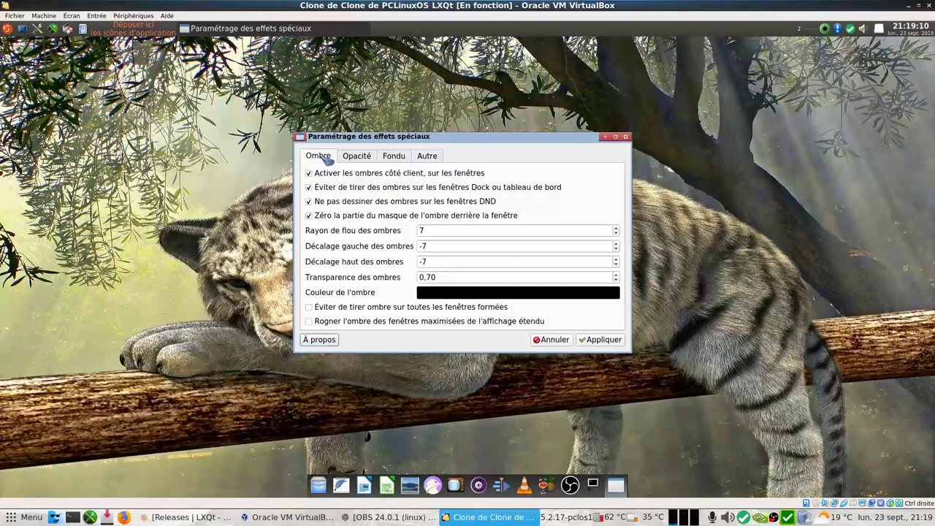
click(551, 339)
Open LXApparence and preview the La Capitaine, elementary, Breeze and Oxygen icon themes without applying them.
click(10, 32)
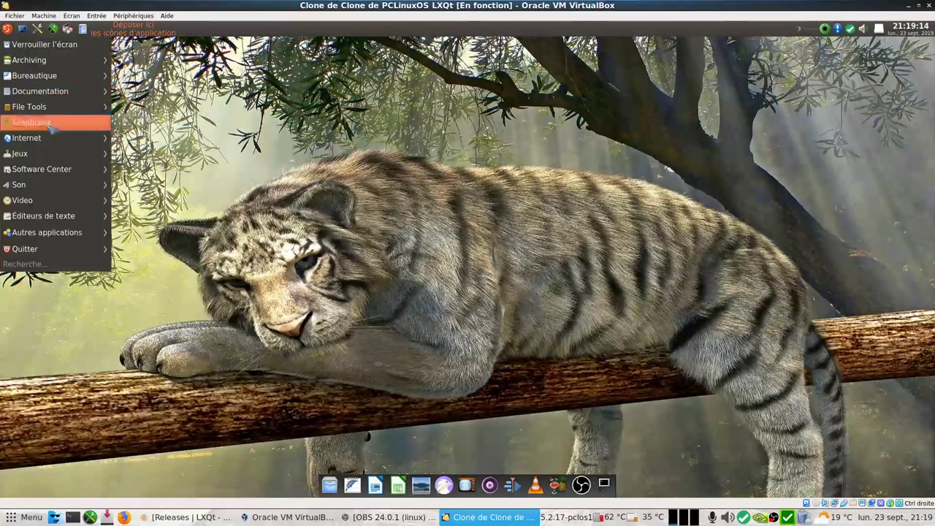
mouse_move(46, 232)
mouse_move(175, 252)
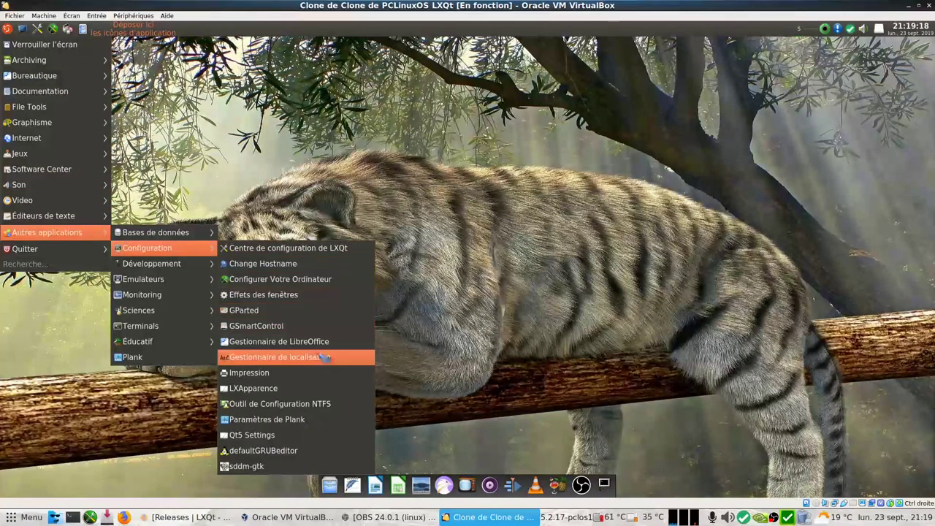
click(322, 388)
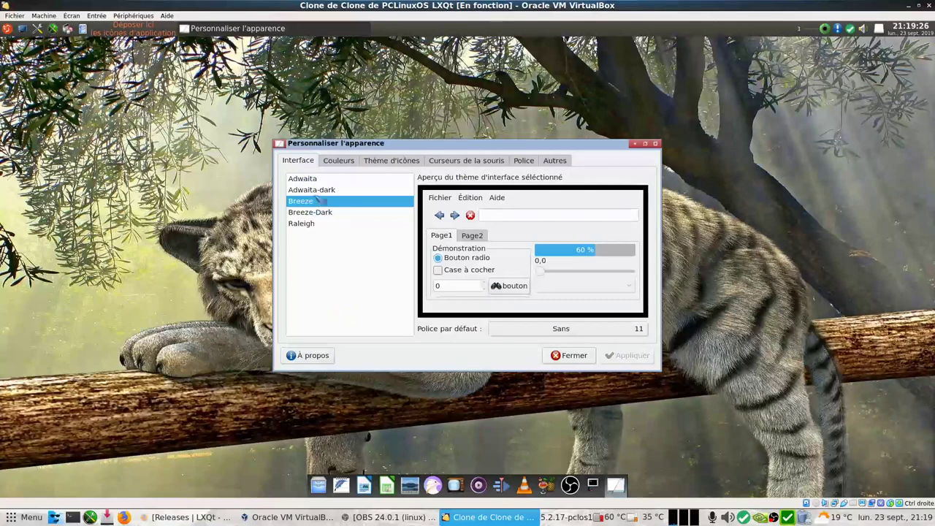
click(341, 162)
click(381, 163)
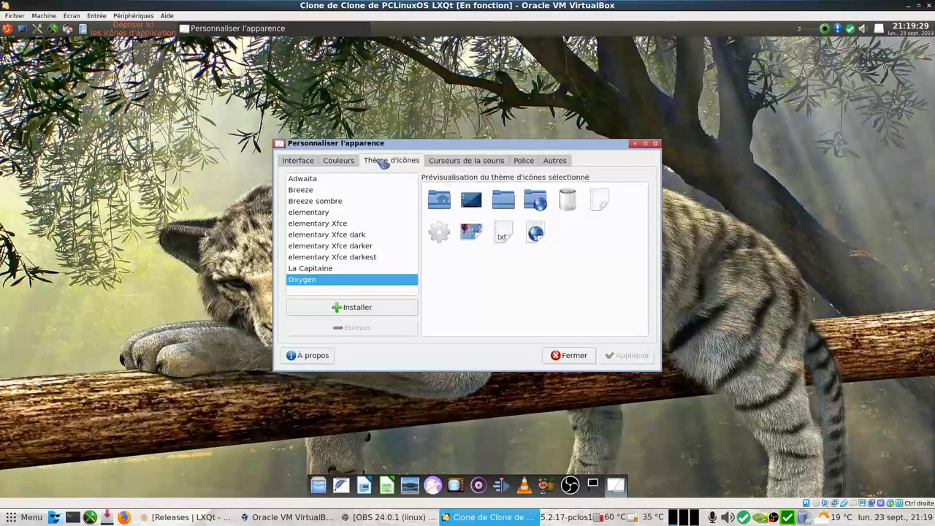
click(335, 269)
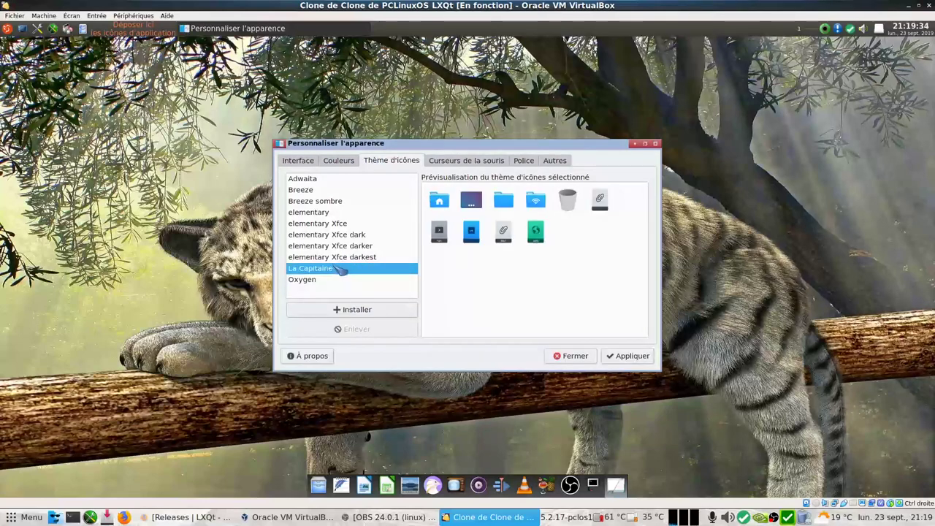
click(318, 213)
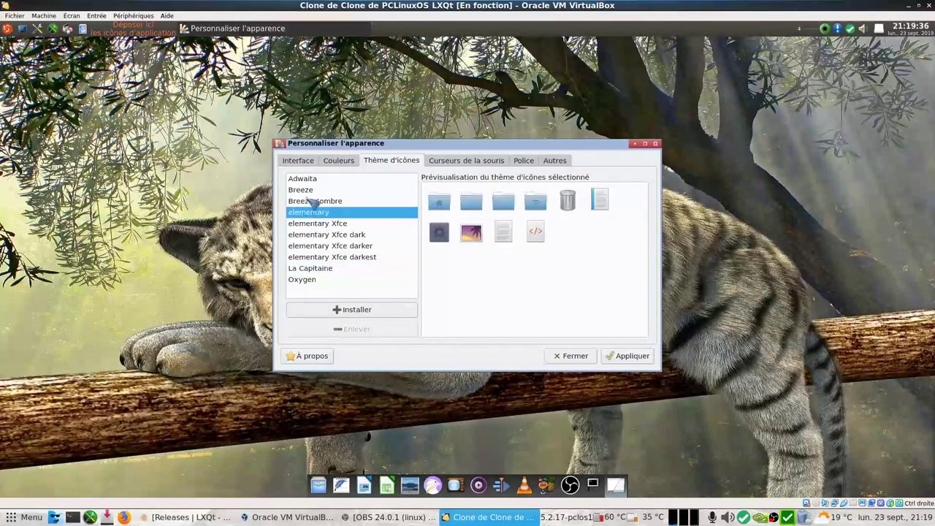
click(308, 191)
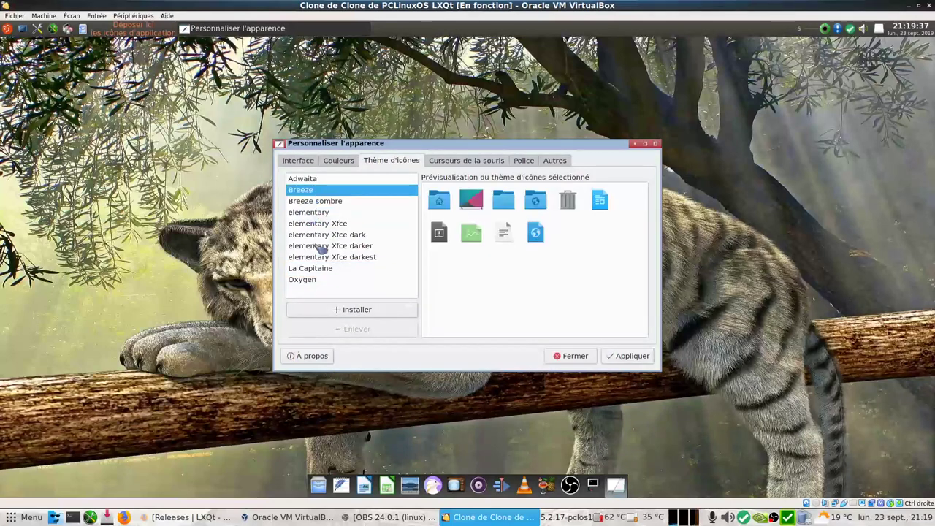
click(310, 282)
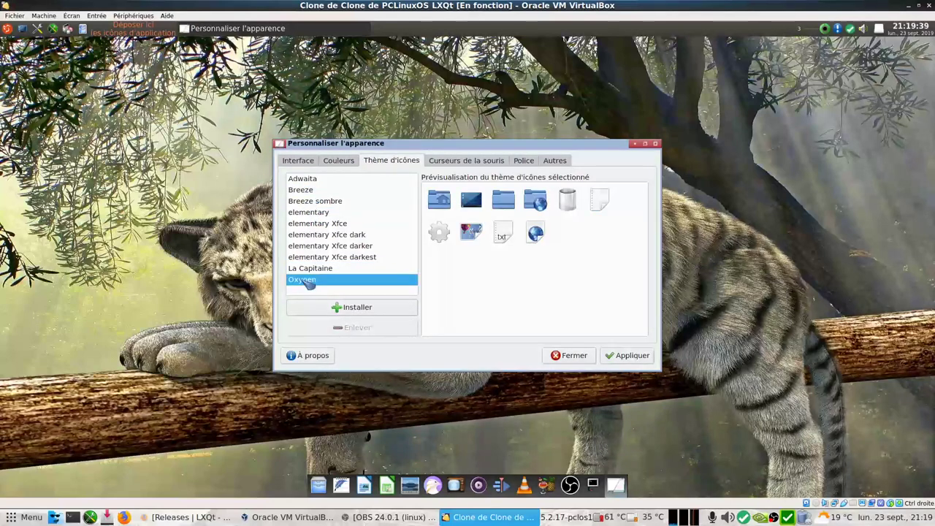
Look through the mouse cursor, font and other appearance settings, and close the appearance dialog without applying anything.
click(454, 164)
click(520, 161)
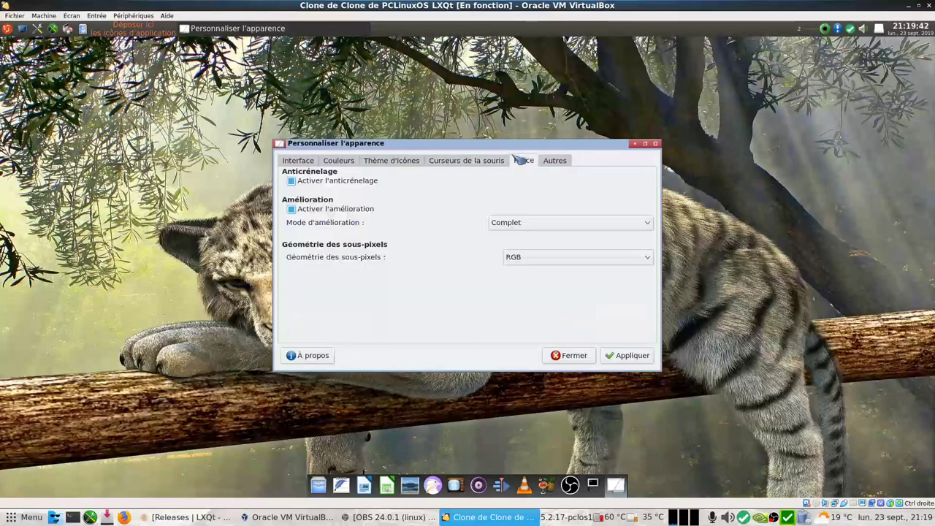
click(563, 162)
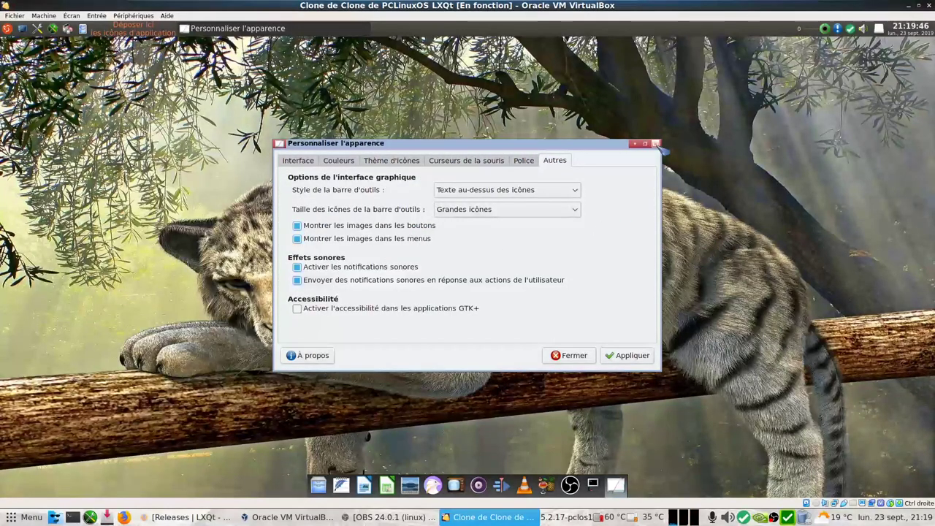
click(655, 144)
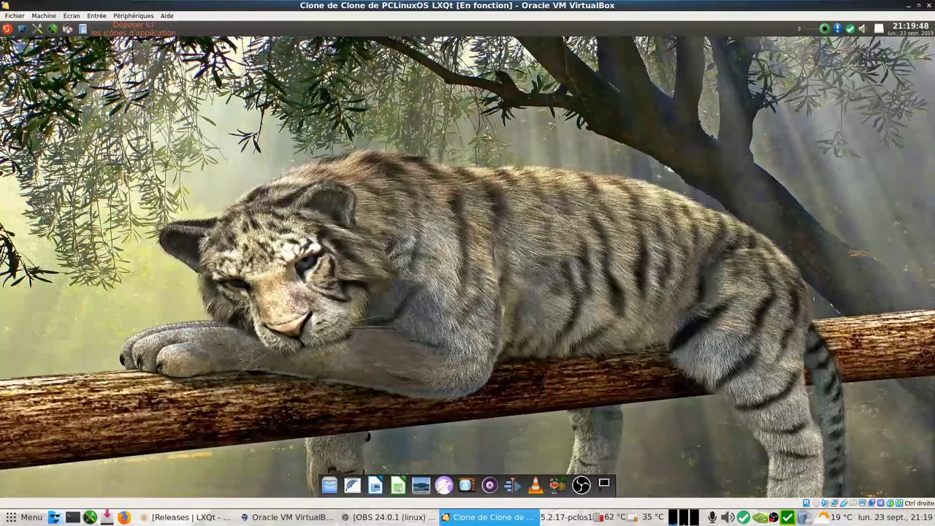
click(7, 29)
mouse_move(59, 251)
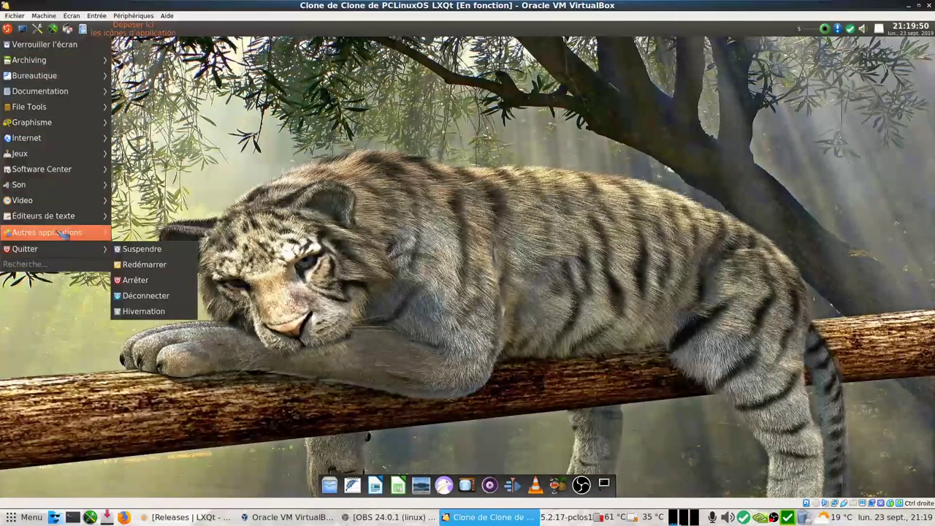
click(283, 115)
Re-enable the Compton (X Compositor) module in the LXQt session settings, acknowledge the notice, and close the configuration center.
click(37, 29)
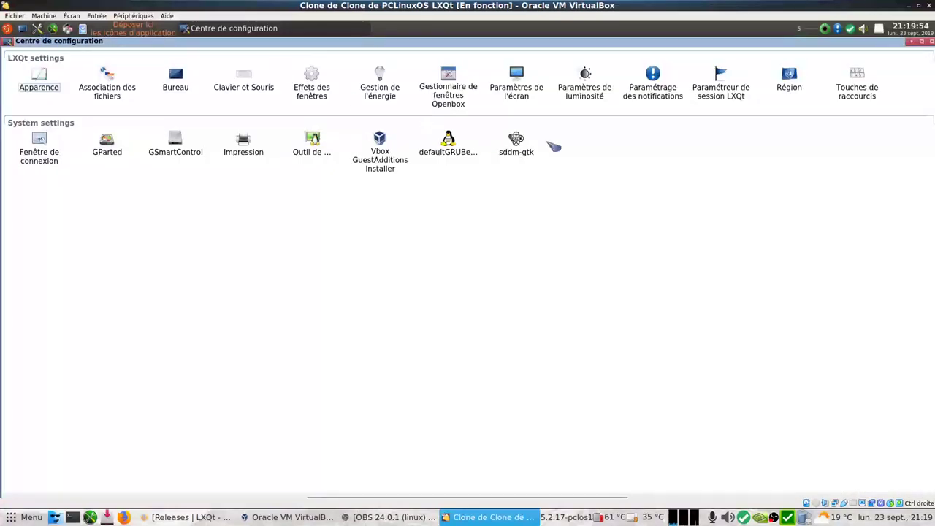
click(722, 84)
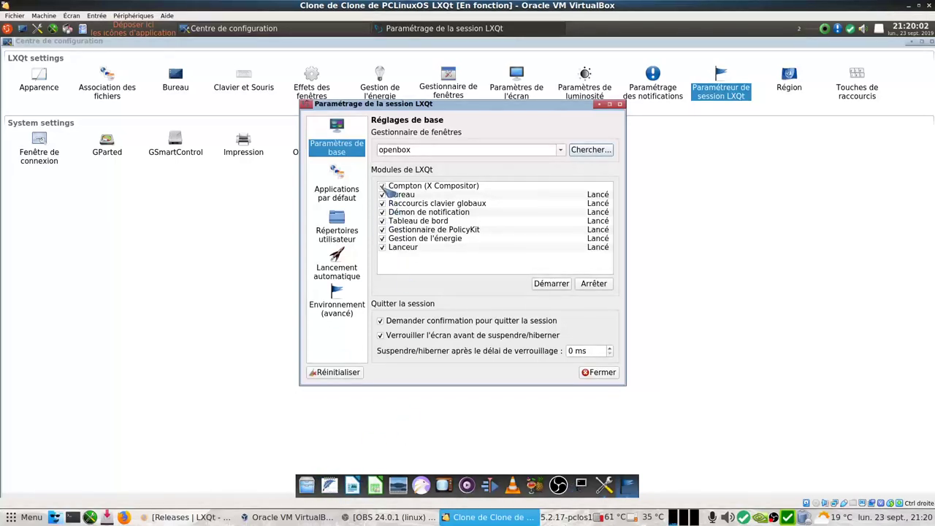
click(600, 372)
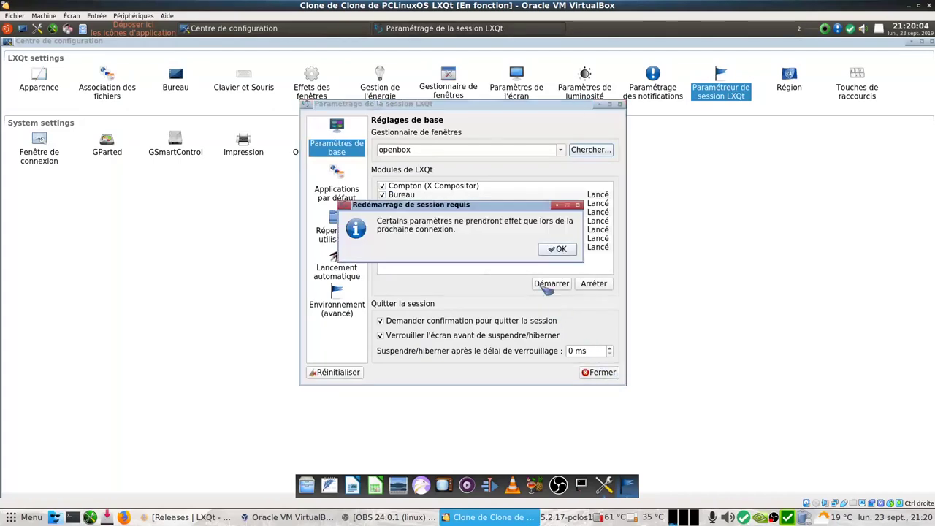
click(560, 249)
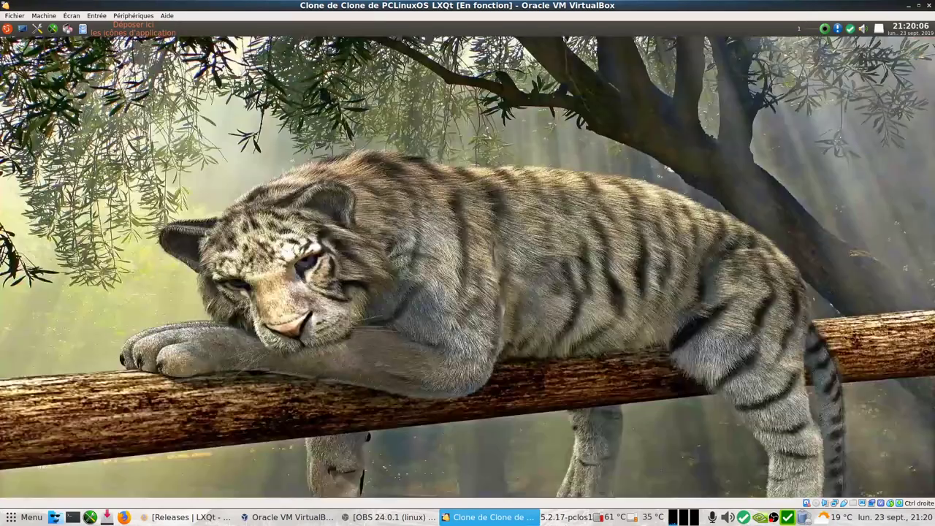
click(931, 41)
Log out of the LXQt session and log back in with the account password to apply the compositor setting.
click(8, 30)
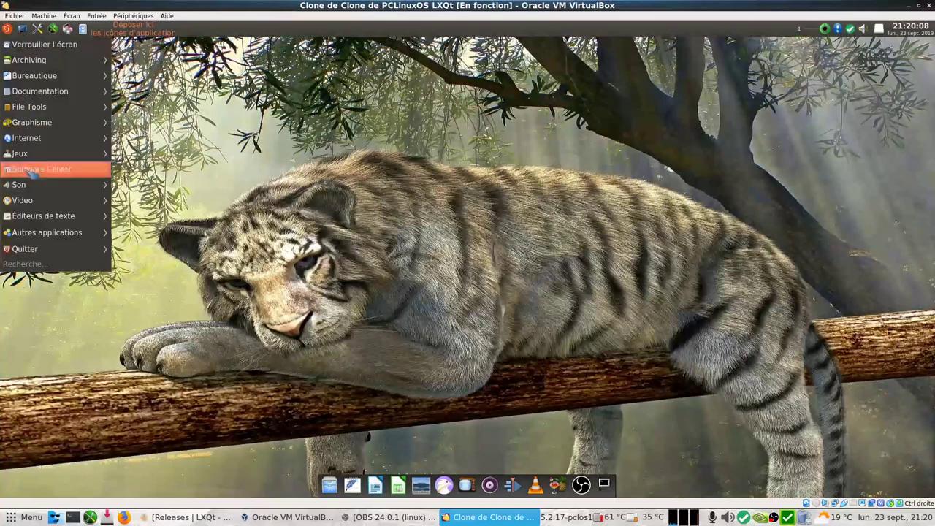
mouse_move(73, 253)
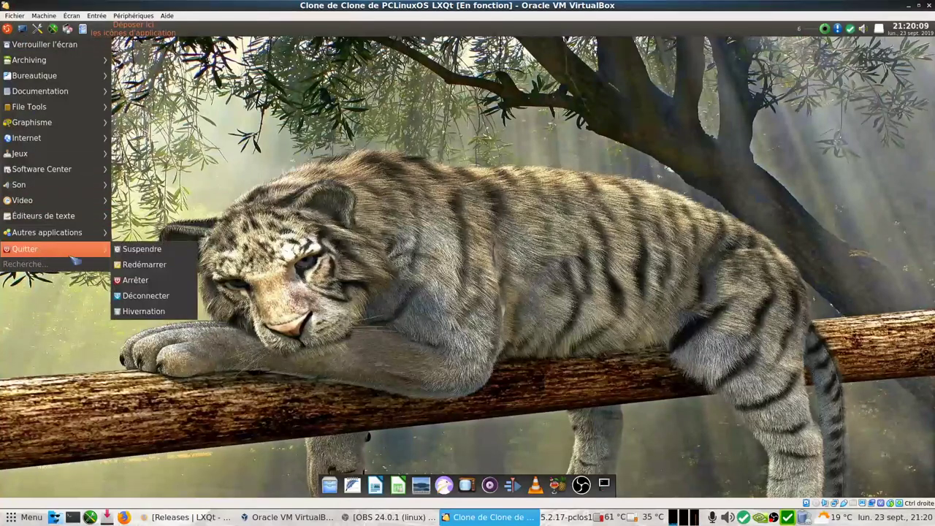
click(178, 296)
click(504, 272)
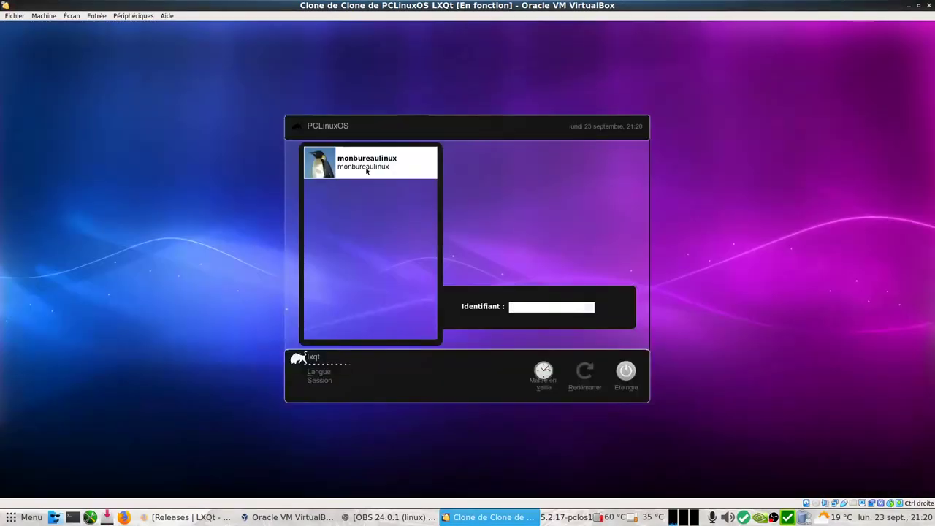
click(366, 171)
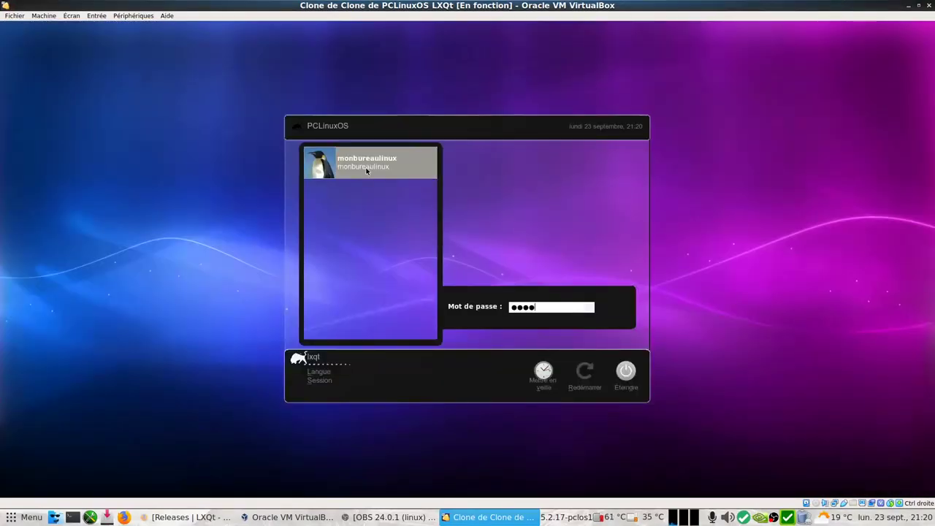
key(Return)
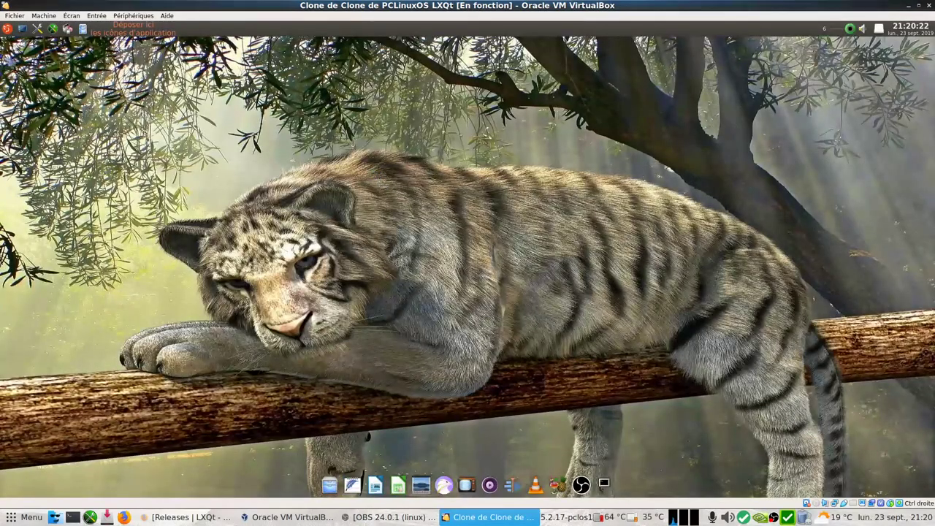
Check the compositor's transparency and shadow effects on the main menu and the panel calendar.
click(8, 29)
mouse_move(25, 248)
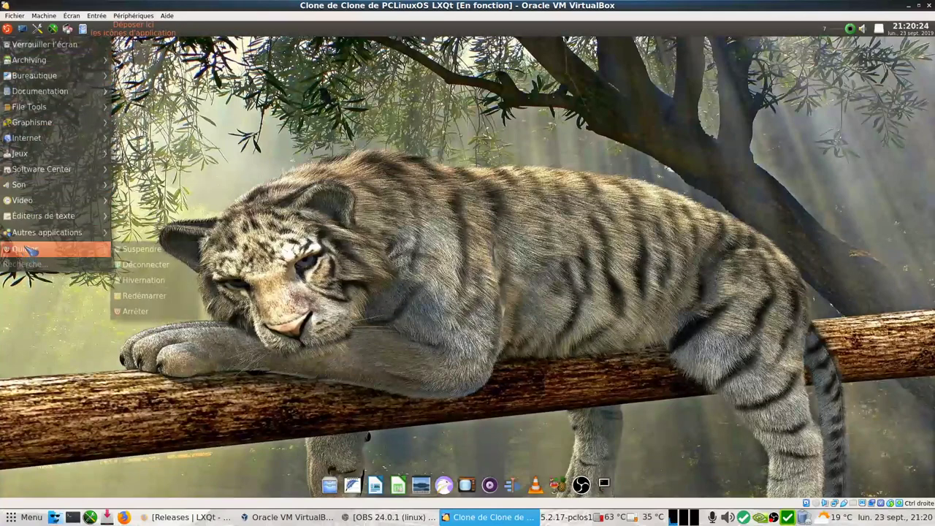
click(252, 112)
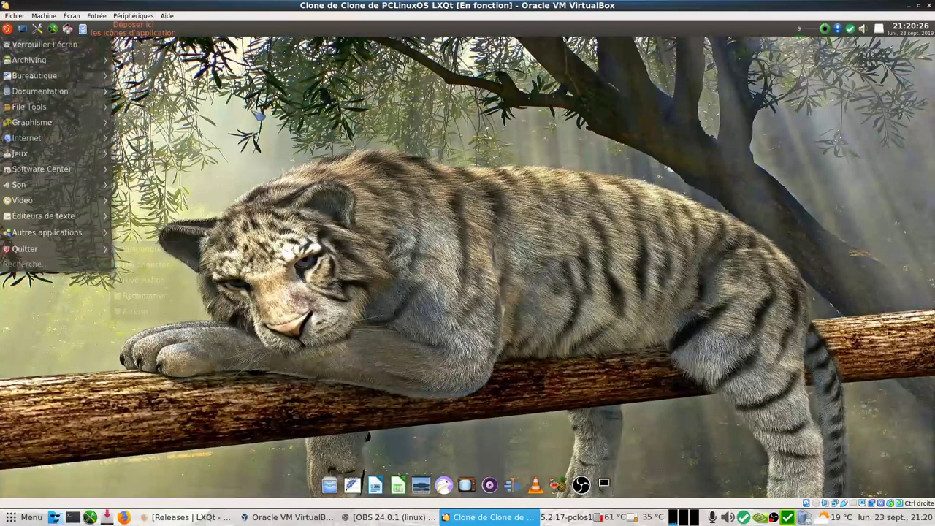
click(916, 32)
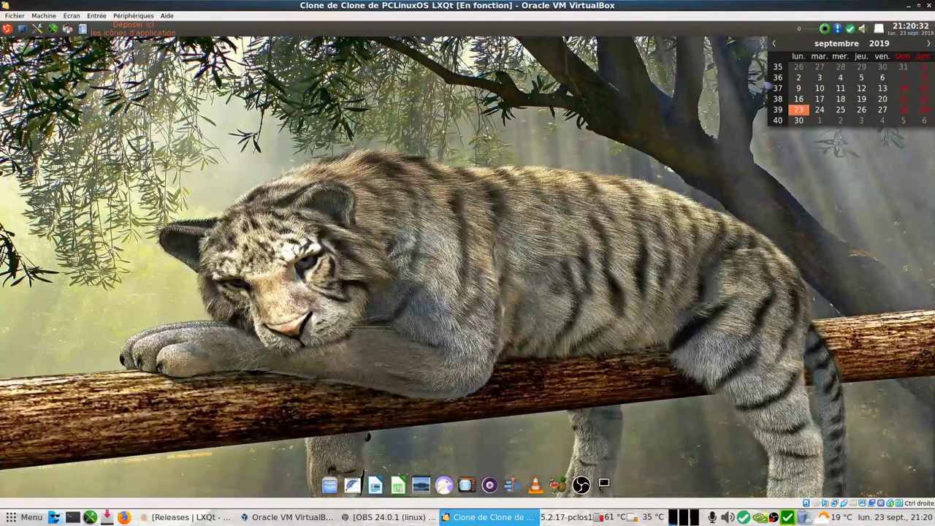
click(312, 282)
Shut down the PCLinuxOS virtual machine from the LXQt session and confirm the shutdown.
click(6, 29)
mouse_move(73, 248)
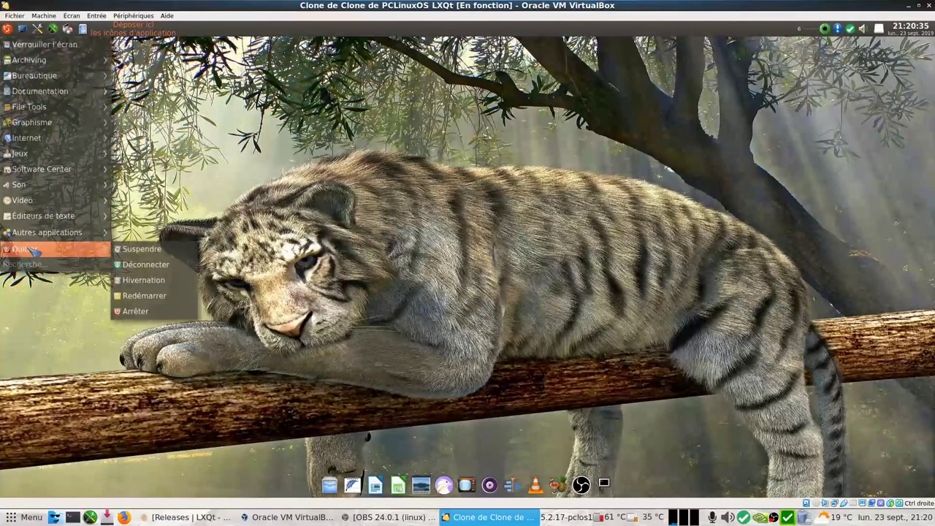
click(150, 313)
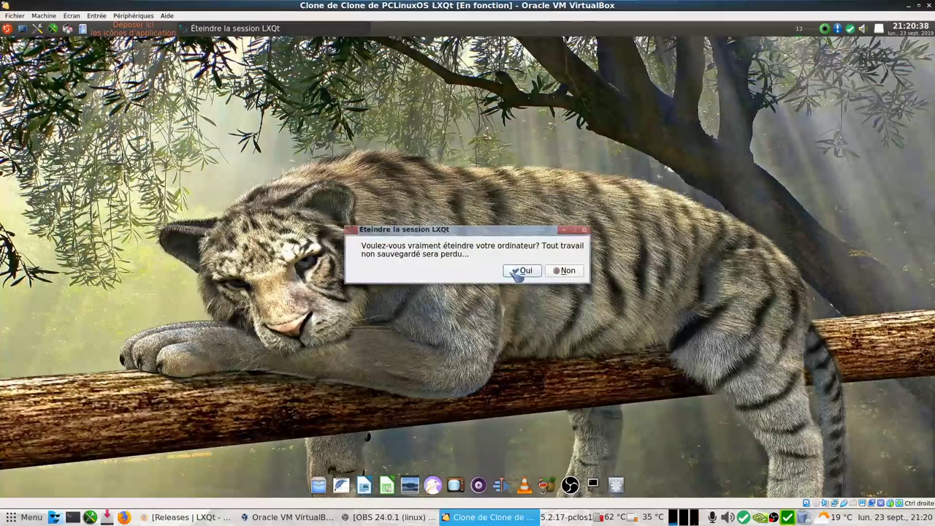
click(512, 270)
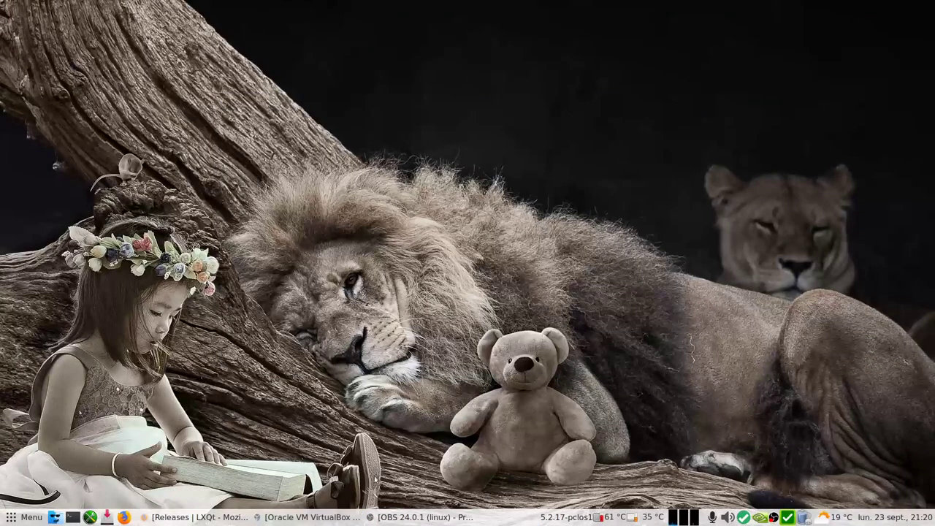
click(413, 518)
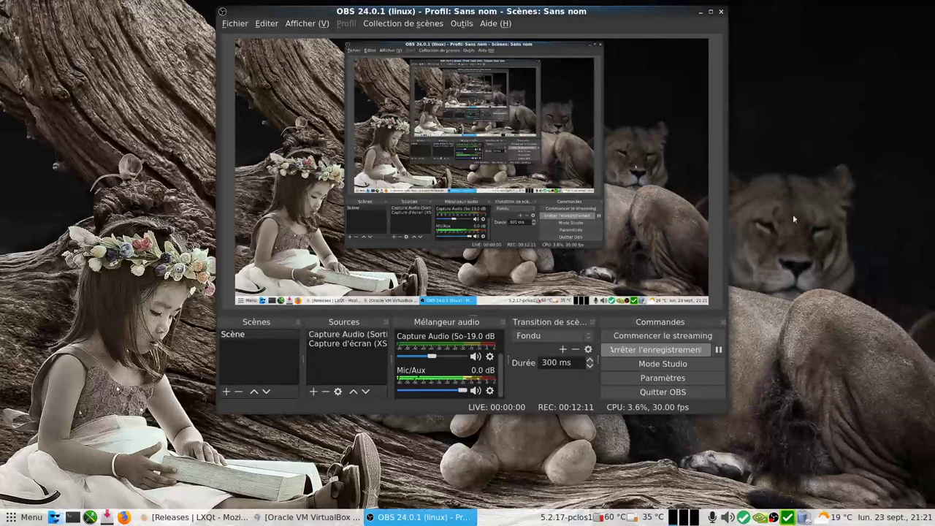
click(700, 12)
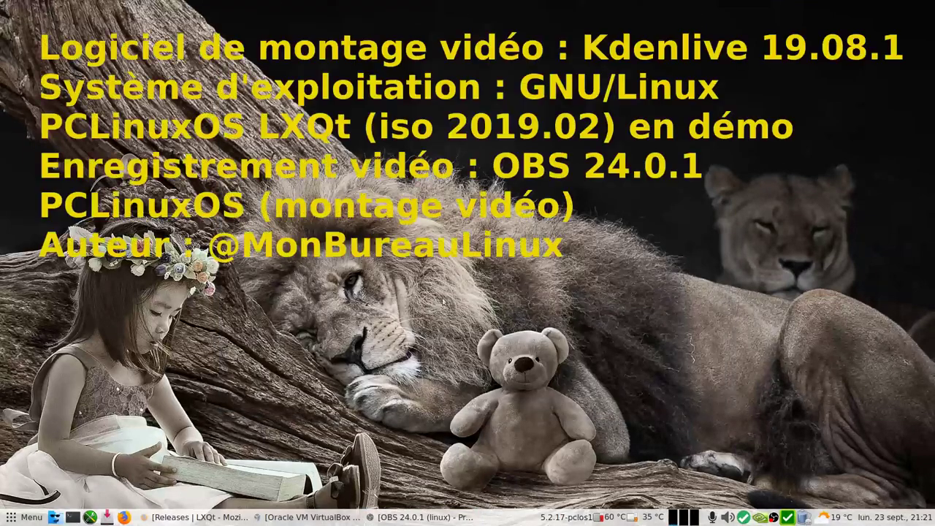